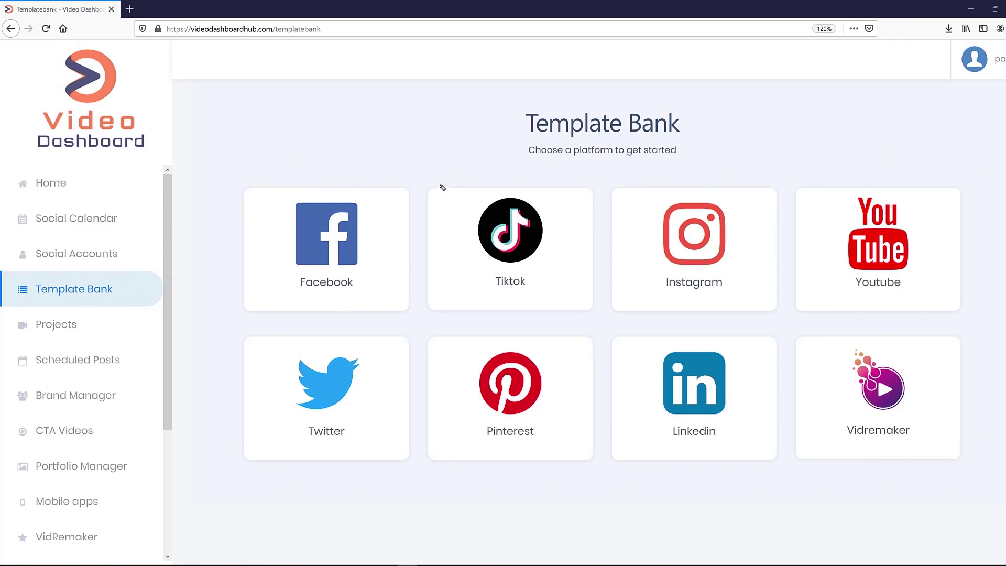
- Circle the Tiktok card on the Template Bank page with the pen
mouse_move(443, 187)
mouse_down()
mouse_move(514, 174)
mouse_move(566, 293)
mouse_move(441, 183)
mouse_up()
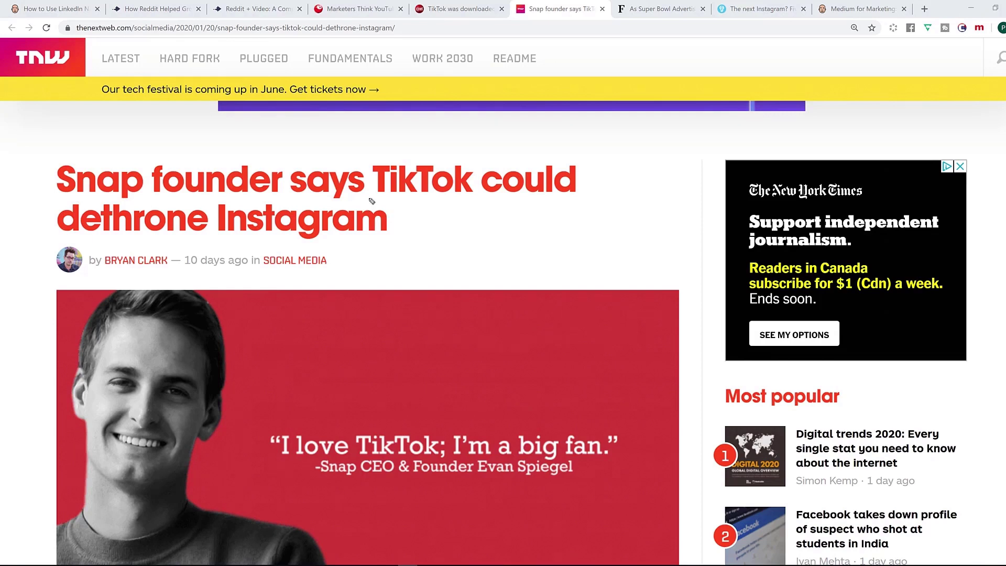
- Underline both lines of the 'TikTok could dethrone Instagram' headline and loop around the 'I love TikTok' quote
drag(370, 199, 512, 202)
drag(572, 214, 599, 214)
drag(59, 242, 410, 244)
drag(262, 405, 394, 358)
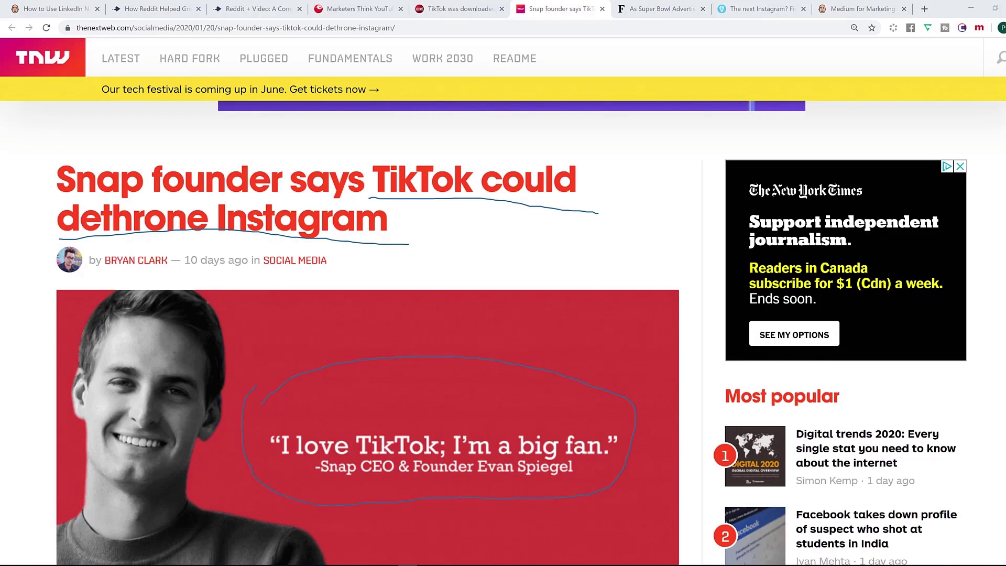
- In the CNET article, circle TikTok's bar in the Top Apps chart, then go to the SmartCompany tab
key(ctrl+shift+Tab)
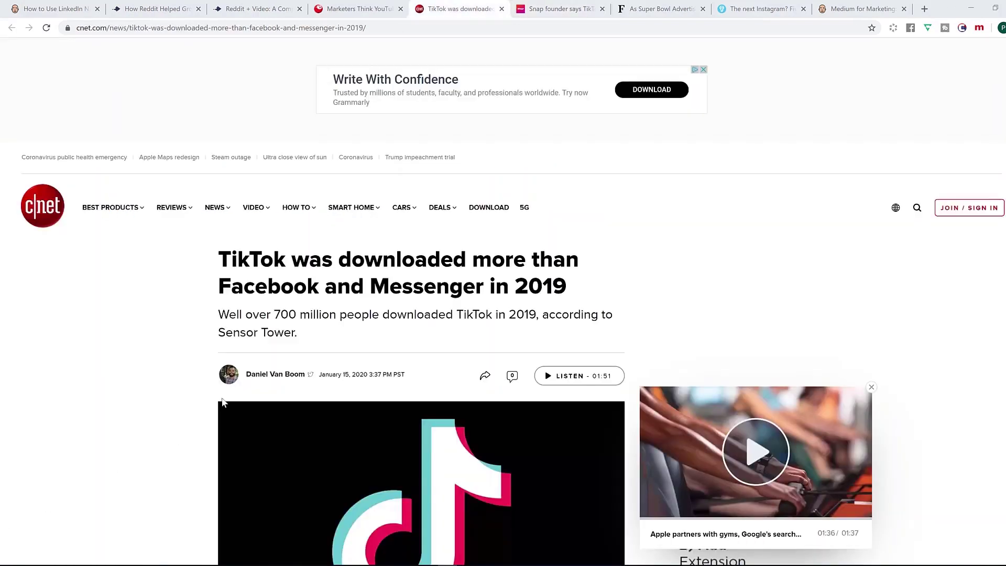
drag(309, 257, 542, 287)
scroll(419, 288, down, 2)
click(421, 219)
scroll(350, 209, down, 11)
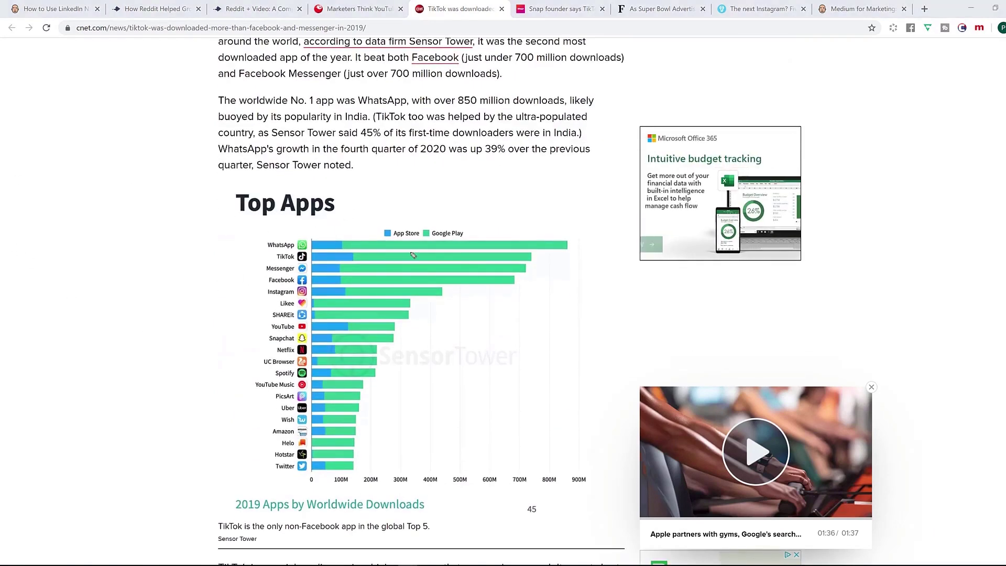
mouse_move(275, 264)
mouse_down()
mouse_move(574, 265)
mouse_move(288, 253)
mouse_move(268, 262)
mouse_move(276, 265)
mouse_up()
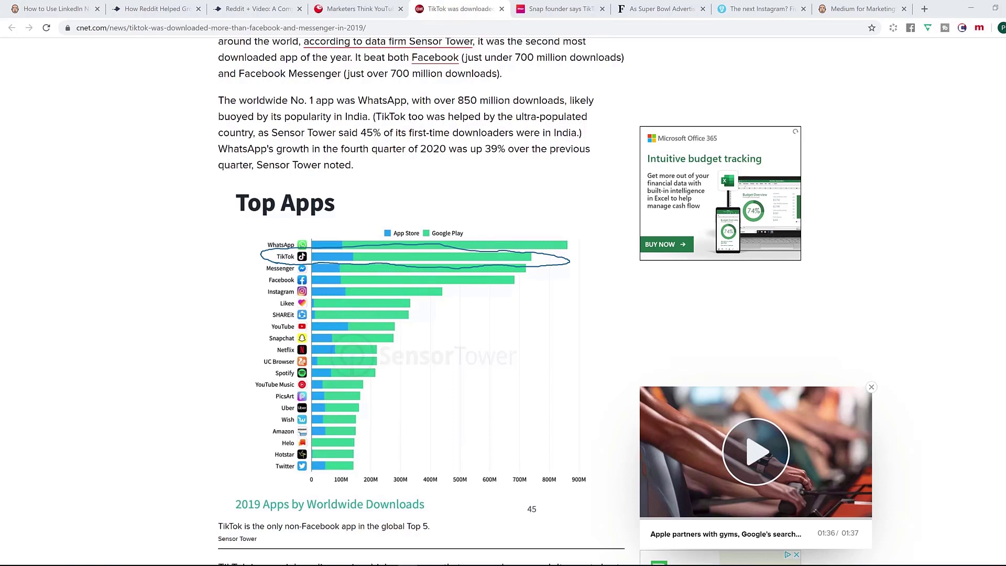
key(ctrl+8)
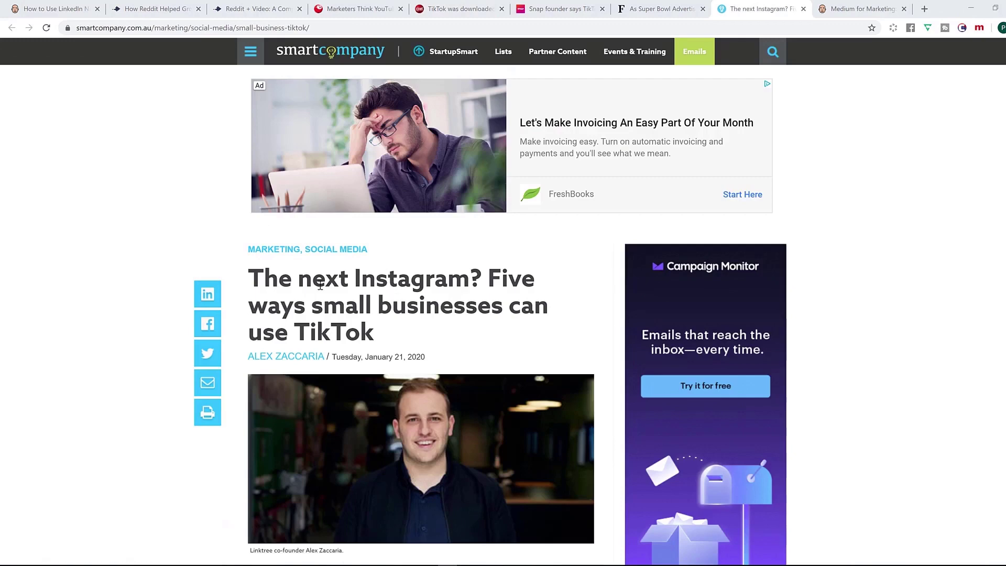
- Highlight TikTok in the SmartCompany headline, then read the zoomed-in Forbes Super Bowl article down to the Sabra ad
drag(298, 330, 381, 331)
click(382, 331)
click(645, 9)
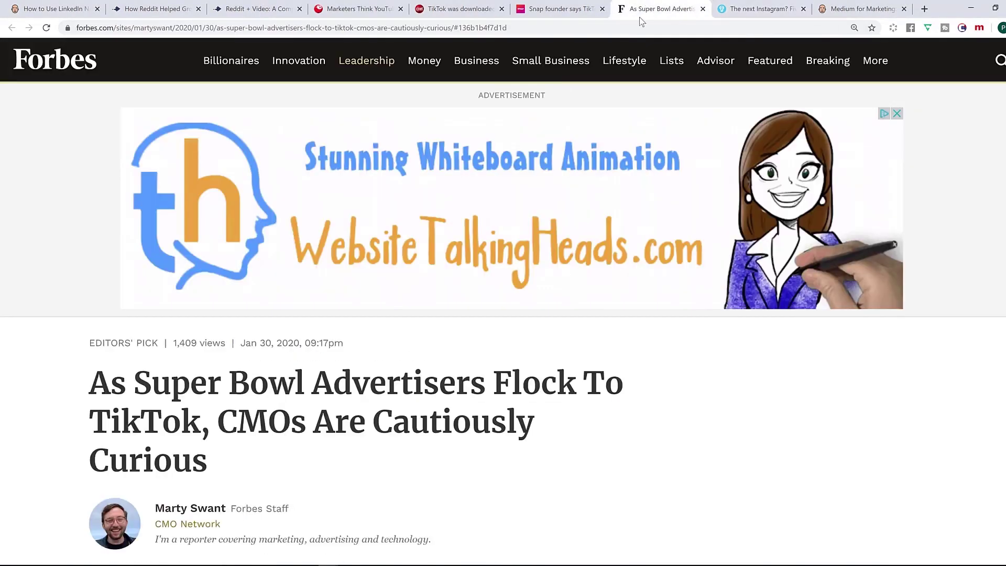
key(ctrl+plus)
scroll(430, 266, down, 1)
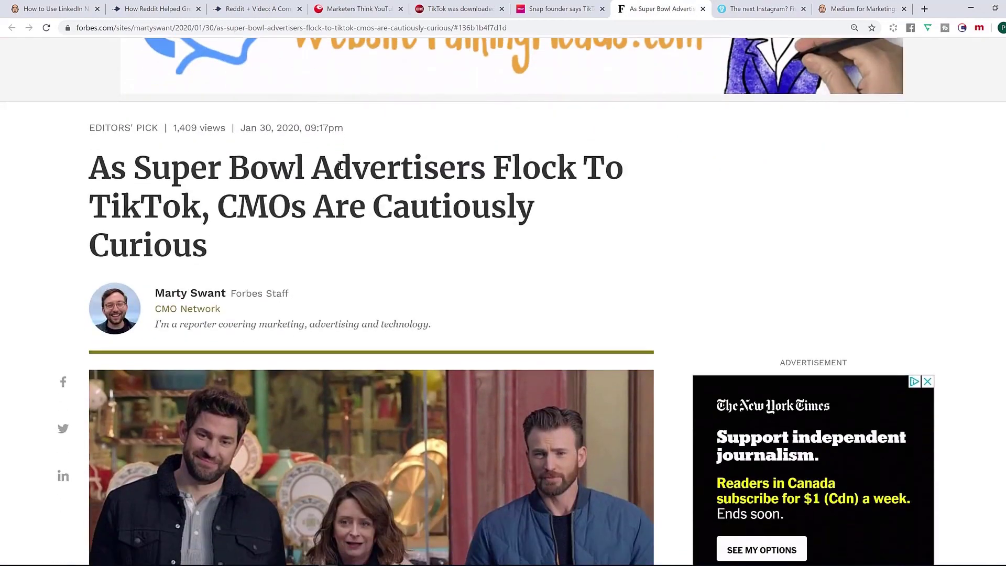
drag(338, 169, 197, 199)
scroll(596, 233, down, 10)
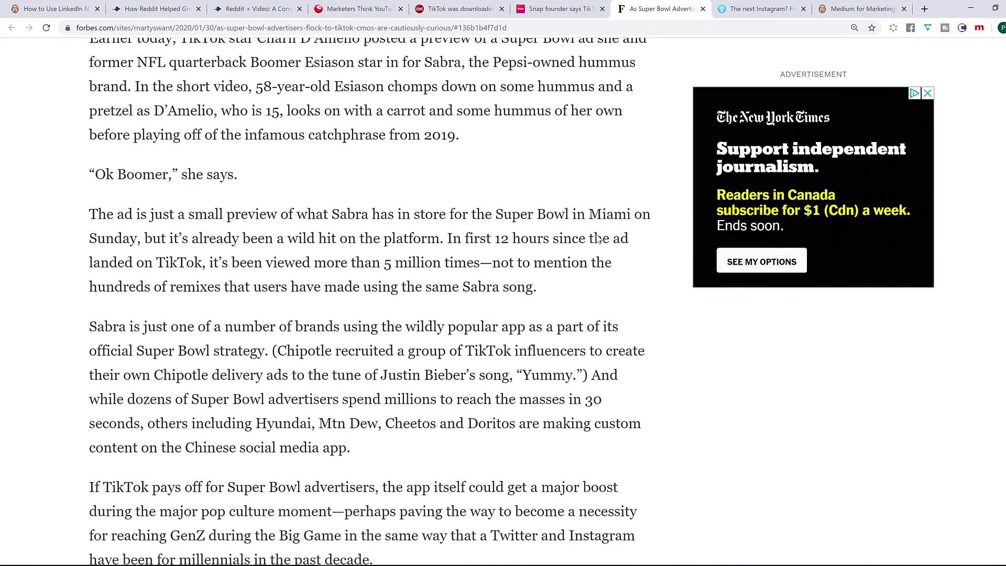
scroll(598, 238, up, 5)
scroll(598, 238, down, 3)
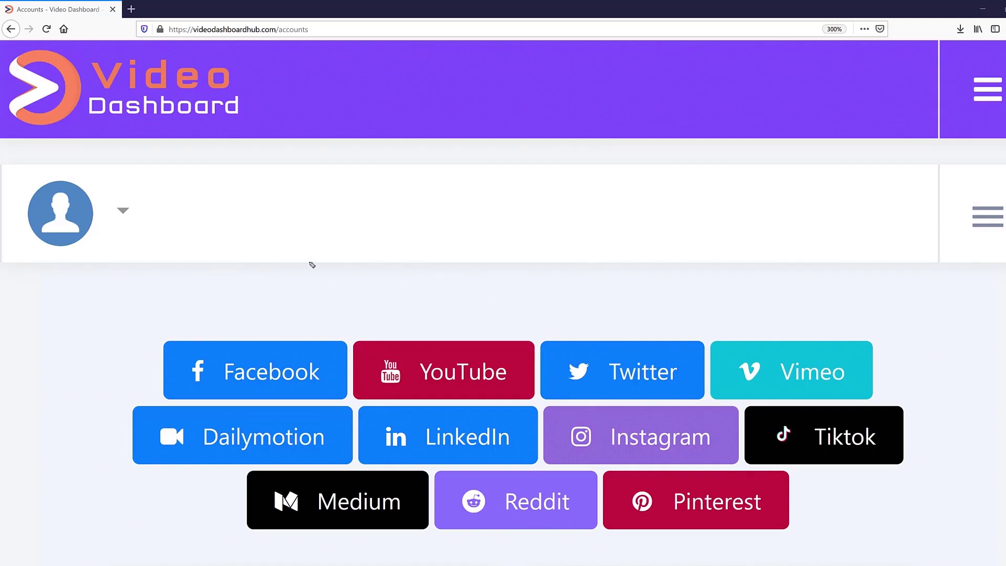
- Draw a pen arrow pointing at the connectable platform buttons on the Accounts page
mouse_move(311, 252)
mouse_down()
mouse_move(309, 319)
mouse_move(331, 300)
mouse_up()
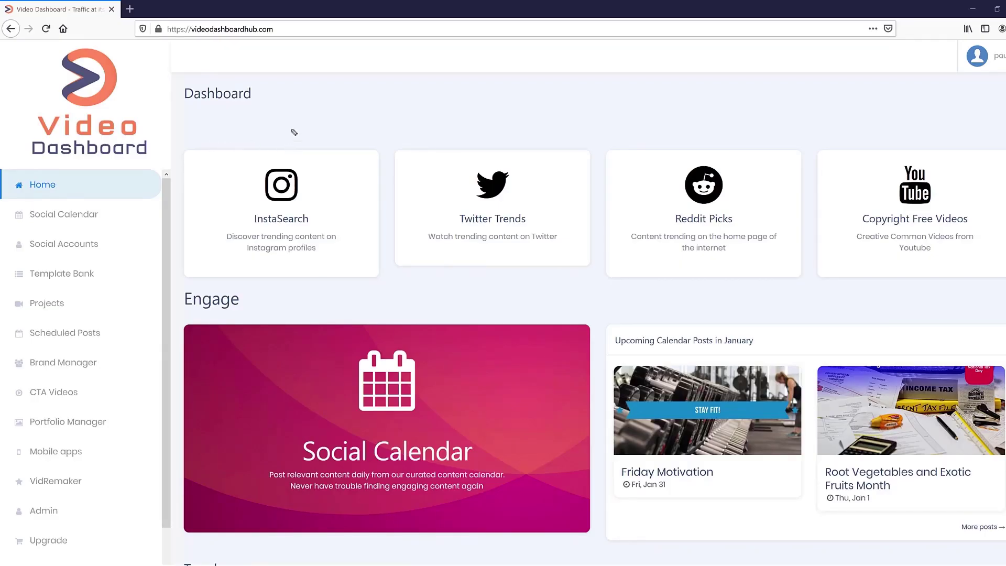
- Draw a short pen annotation stroke on the Video Dashboard page
mouse_move(259, 127)
mouse_down()
mouse_move(226, 128)
mouse_move(191, 161)
mouse_move(192, 256)
mouse_move(486, 313)
mouse_move(849, 309)
mouse_move(989, 179)
mouse_move(679, 90)
mouse_move(236, 127)
mouse_up()
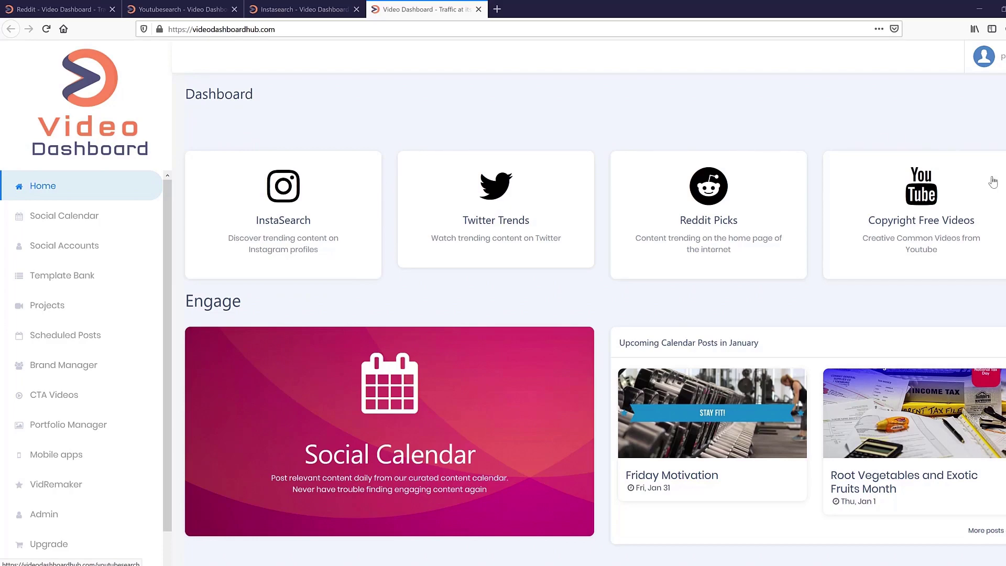
click(910, 217)
click(454, 156)
double_click(454, 156)
click(788, 158)
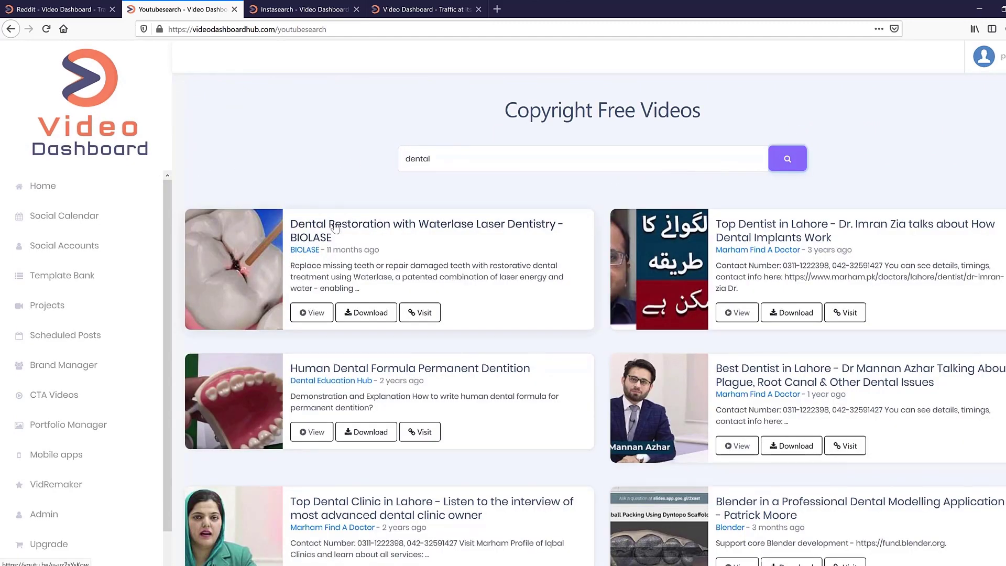
scroll(675, 247, down, 2)
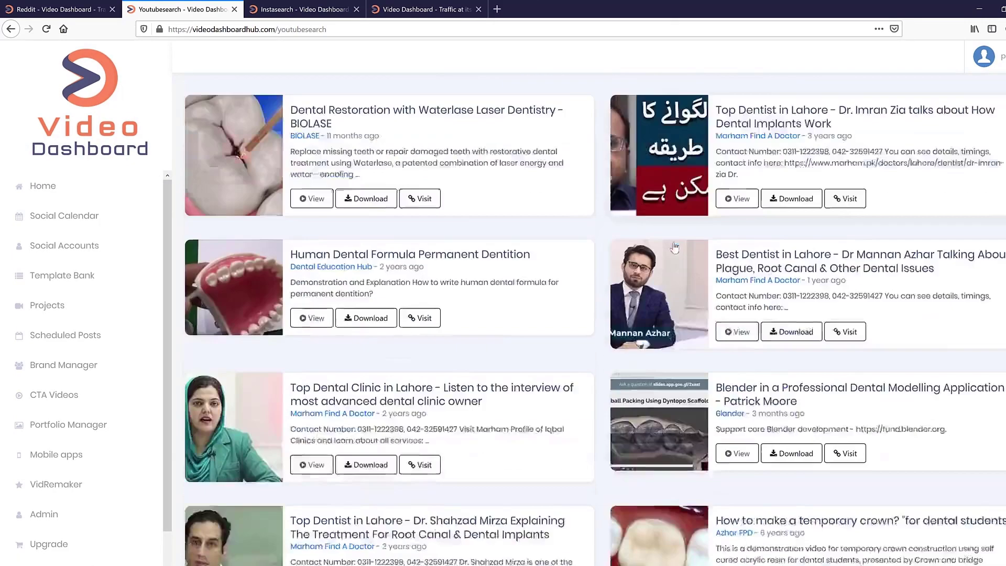
scroll(674, 248, down, 20)
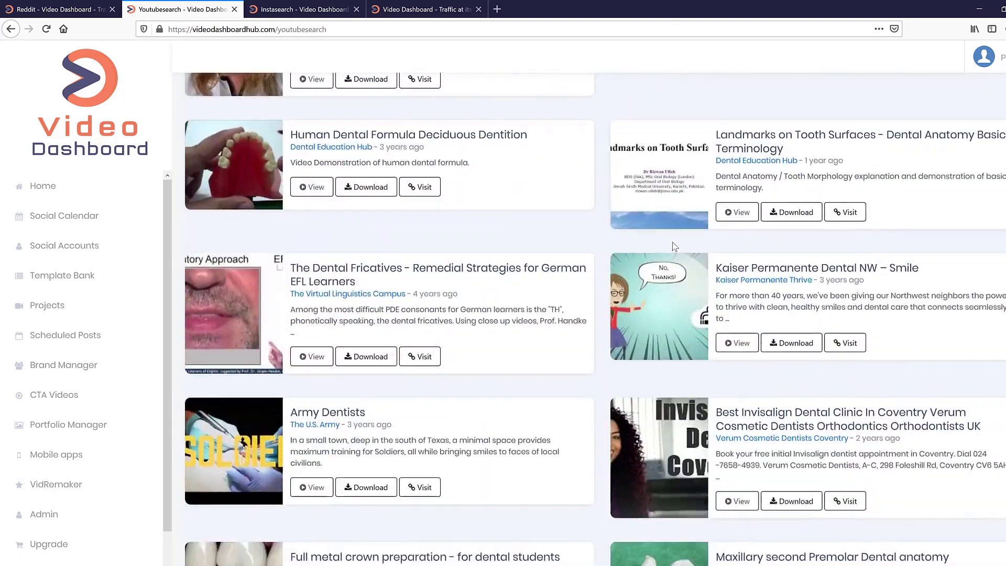
scroll(674, 246, up, 20)
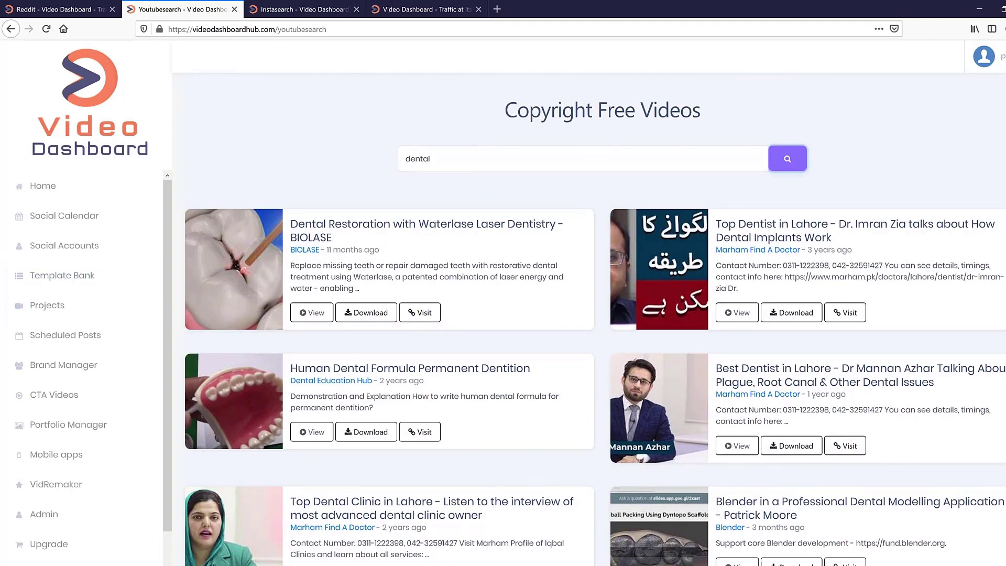
mouse_move(342, 332)
mouse_down()
mouse_move(367, 336)
mouse_move(407, 309)
mouse_move(346, 300)
mouse_move(343, 336)
mouse_up()
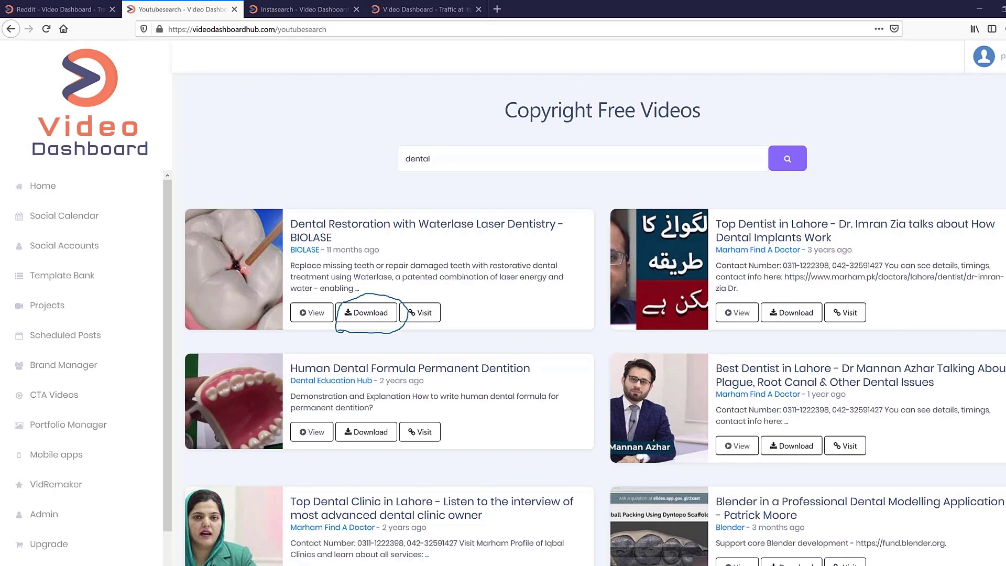
key(Escape)
click(410, 6)
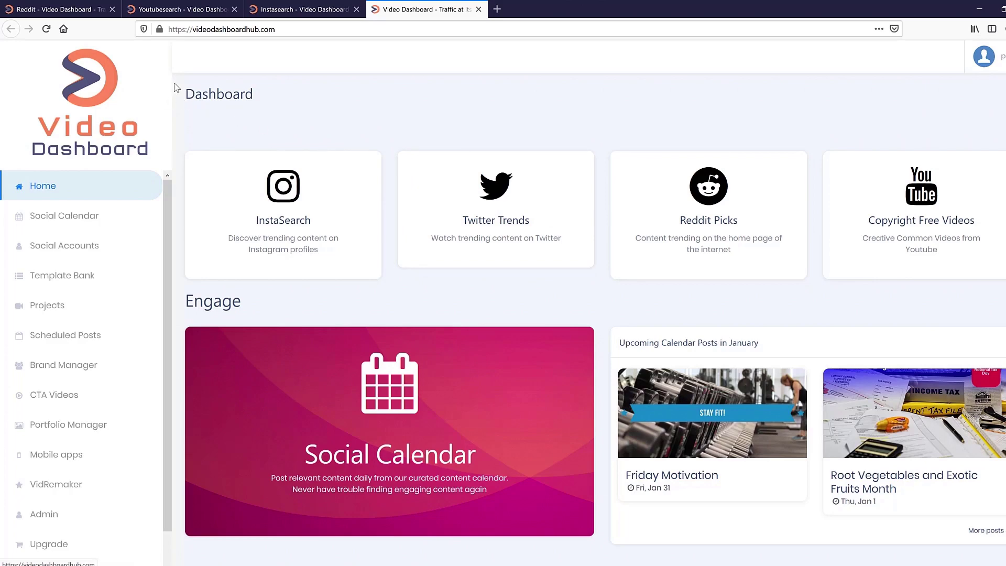
click(705, 194)
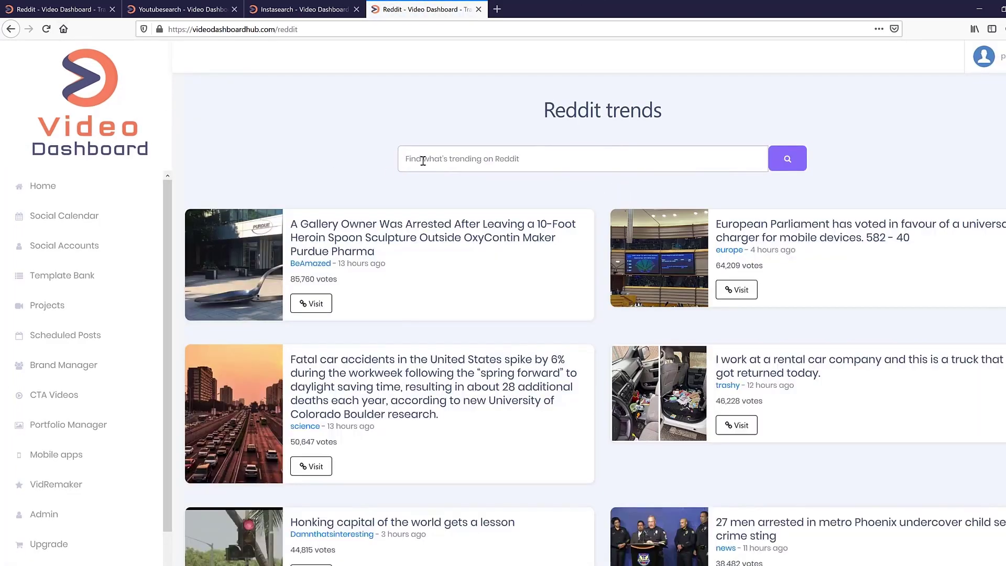
click(423, 161)
text(dental)
click(780, 159)
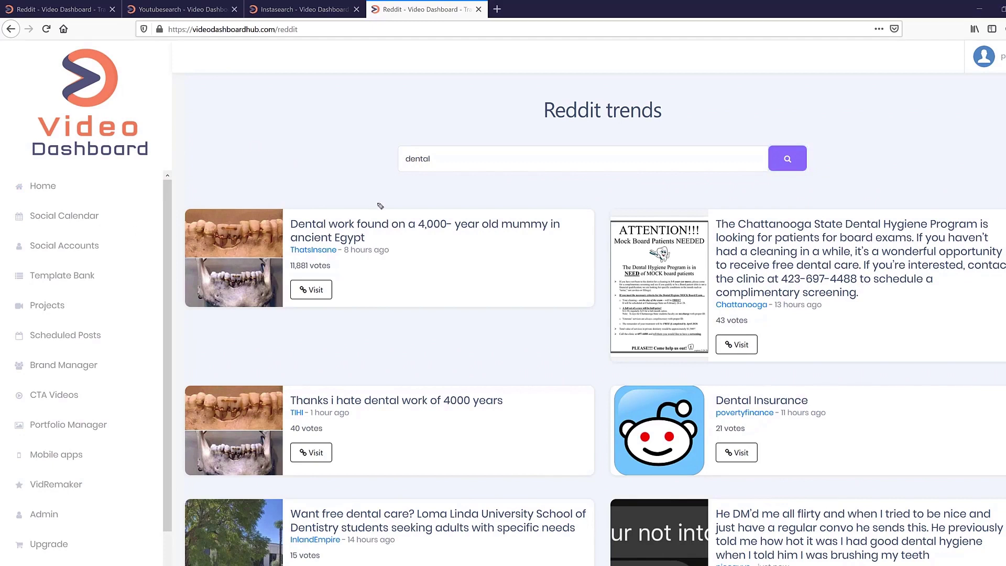
mouse_move(291, 207)
mouse_down()
mouse_move(516, 189)
mouse_move(577, 211)
mouse_move(449, 308)
mouse_move(273, 303)
mouse_move(310, 193)
mouse_up()
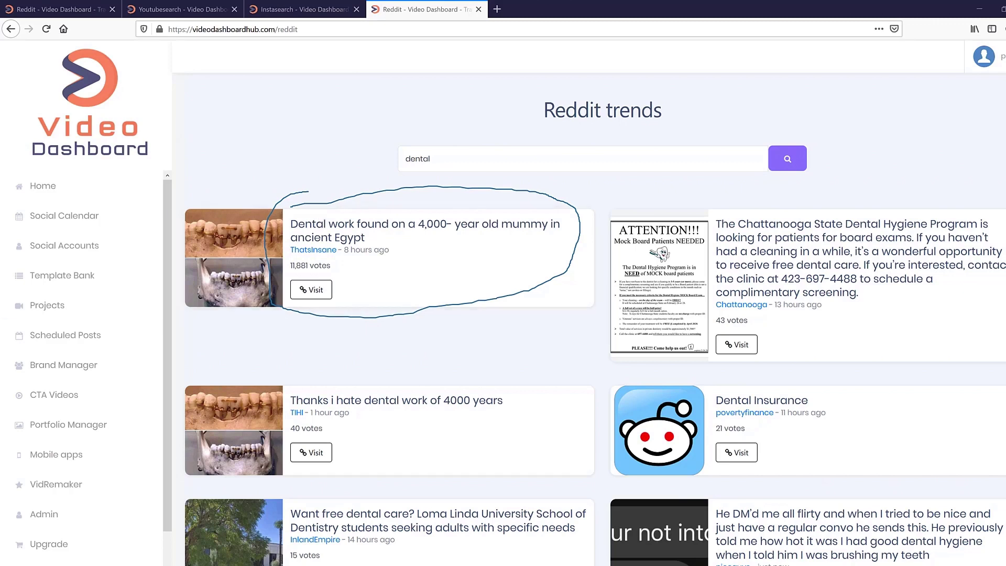
key(Escape)
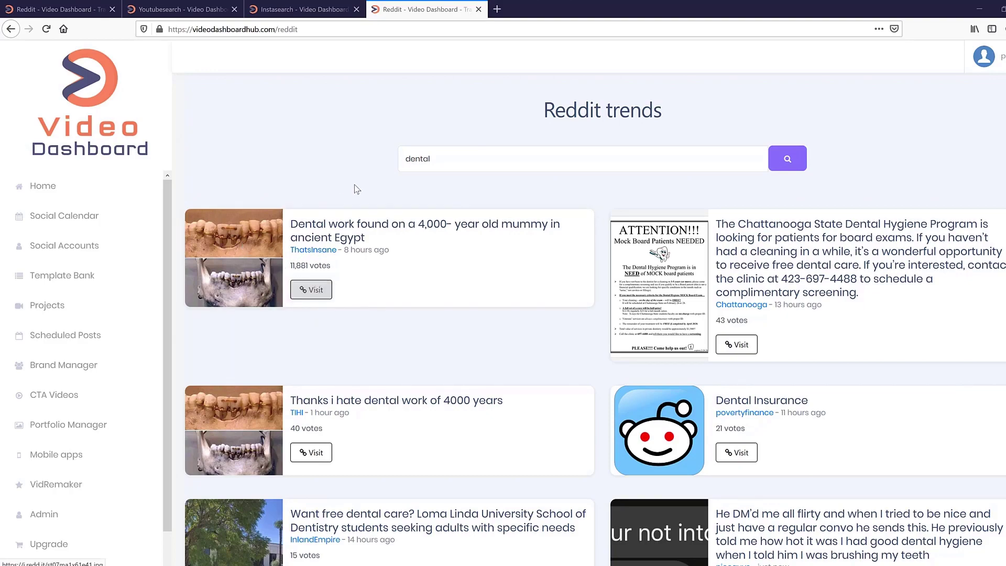
scroll(547, 256, down, 10)
scroll(548, 256, up, 15)
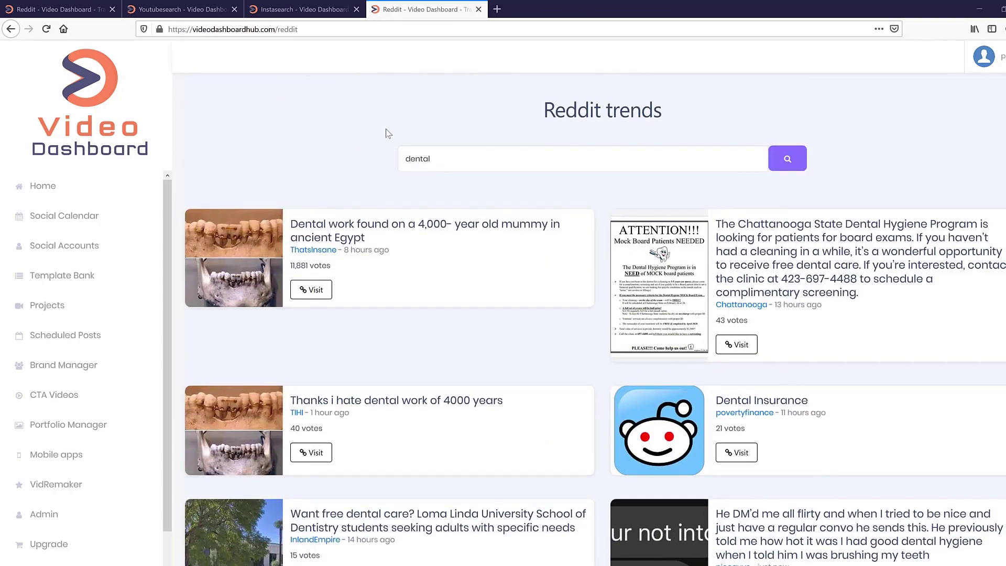
click(488, 163)
click(440, 162)
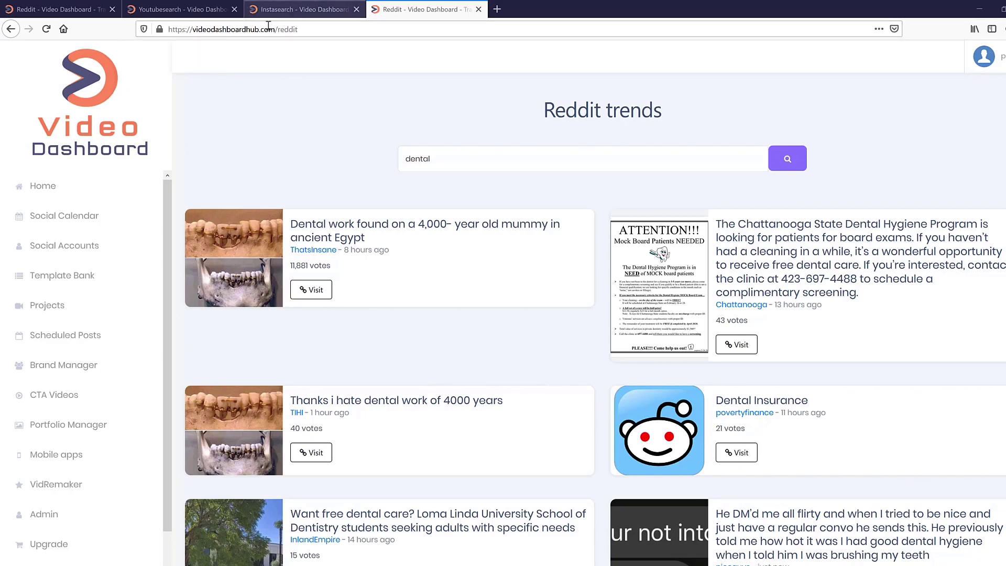
click(102, 102)
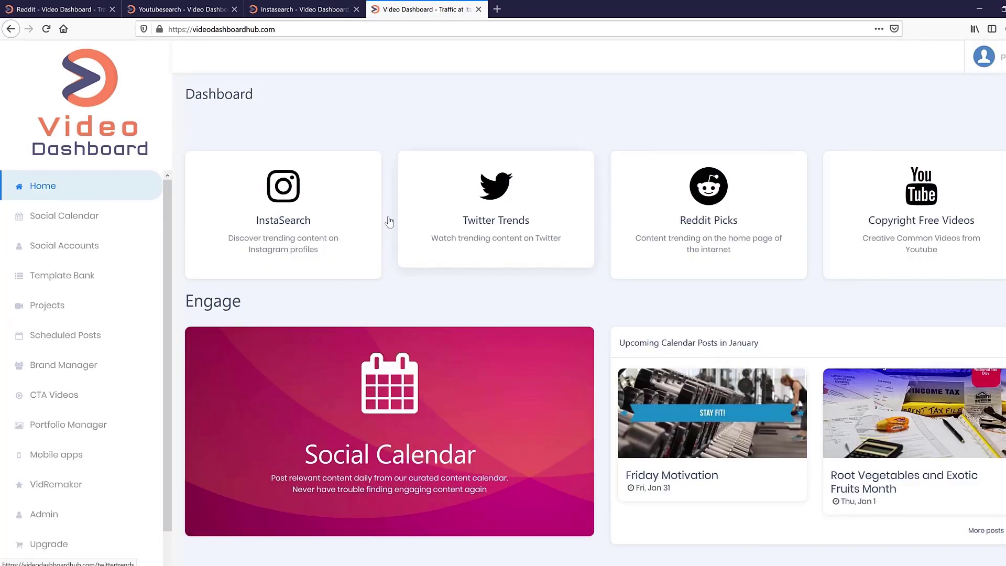
- Run an InstaSearch trend search for 'dental'
click(311, 219)
click(453, 159)
text(dental)
click(779, 161)
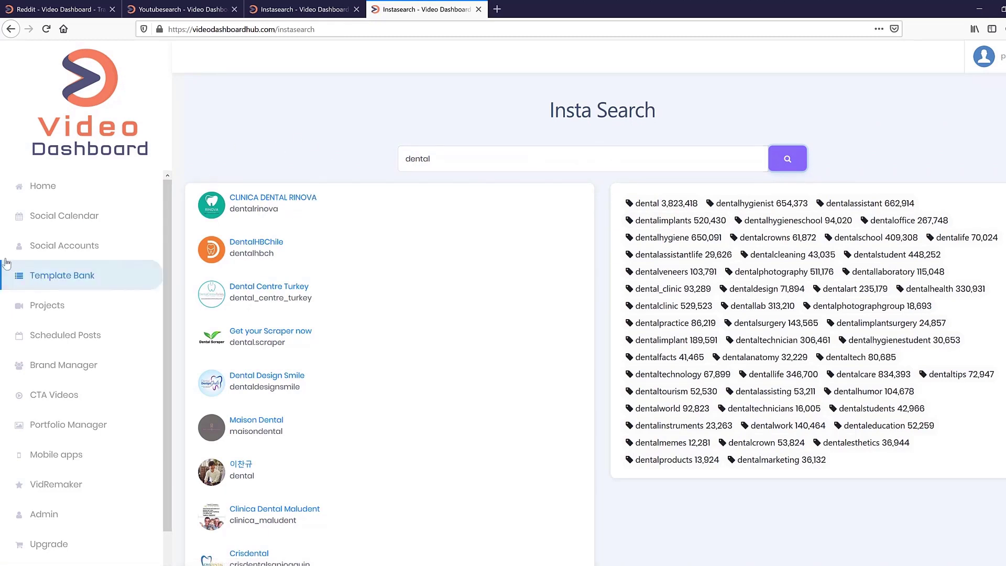
- Annotate the hashtag results and circle dentaltourism 52,530
mouse_move(657, 176)
mouse_down()
mouse_move(587, 206)
mouse_move(602, 385)
mouse_move(659, 545)
mouse_move(692, 533)
mouse_up()
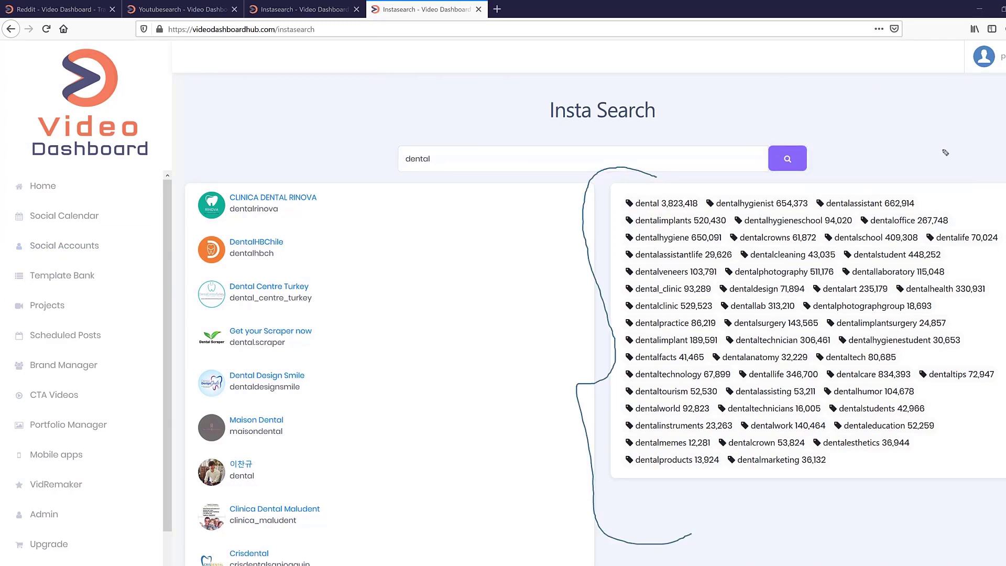
drag(942, 150, 1004, 172)
mouse_move(1004, 501)
mouse_down()
mouse_move(957, 514)
mouse_move(895, 497)
mouse_up()
mouse_move(622, 402)
mouse_down()
mouse_move(734, 405)
mouse_move(695, 381)
mouse_move(619, 391)
mouse_move(632, 402)
mouse_up()
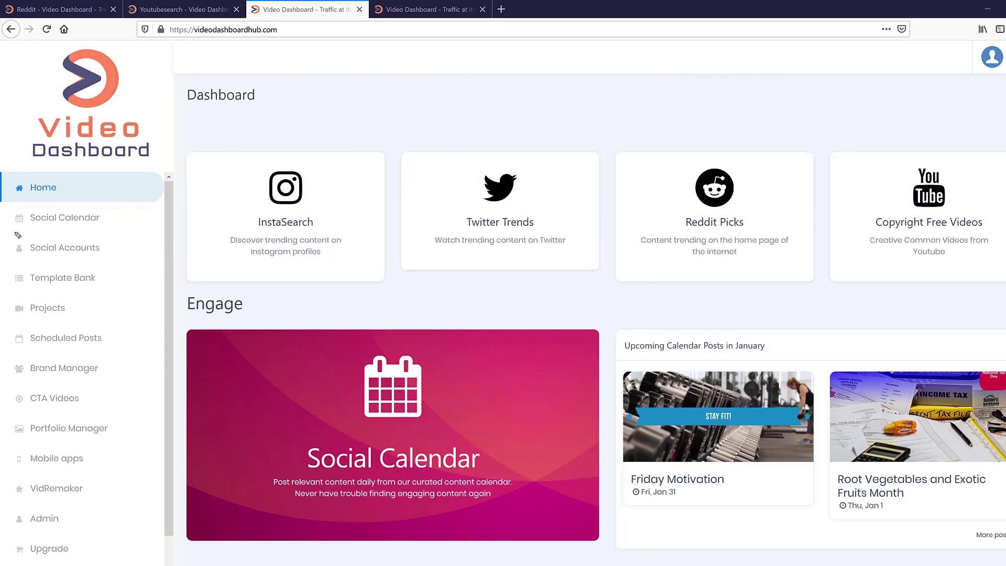
- Underline and open the Social Calendar, browse January's ideas, then advance to February
mouse_move(12, 230)
mouse_down()
mouse_move(82, 229)
mouse_move(126, 214)
mouse_move(14, 206)
mouse_move(12, 233)
mouse_up()
click(109, 229)
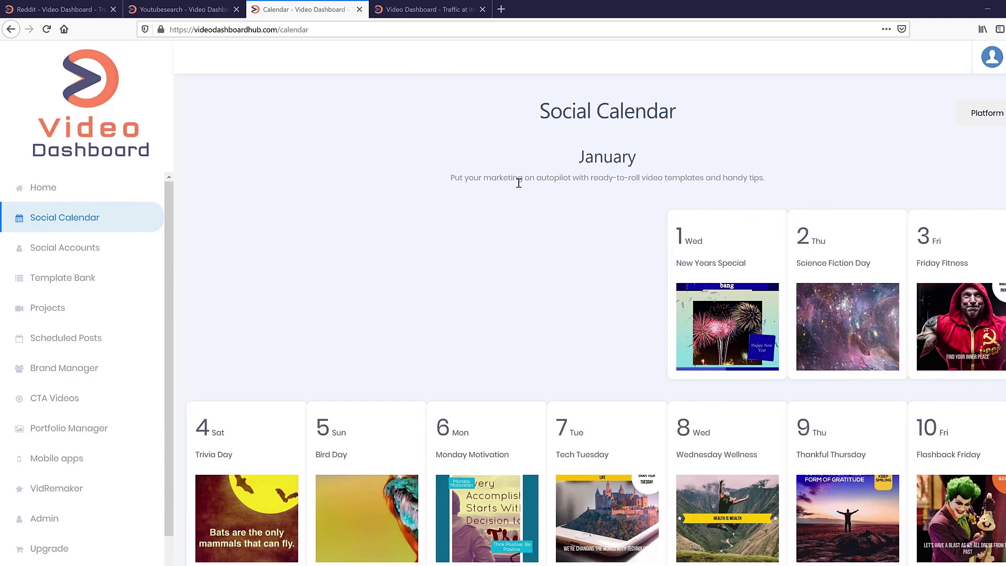
scroll(573, 266, down, 6)
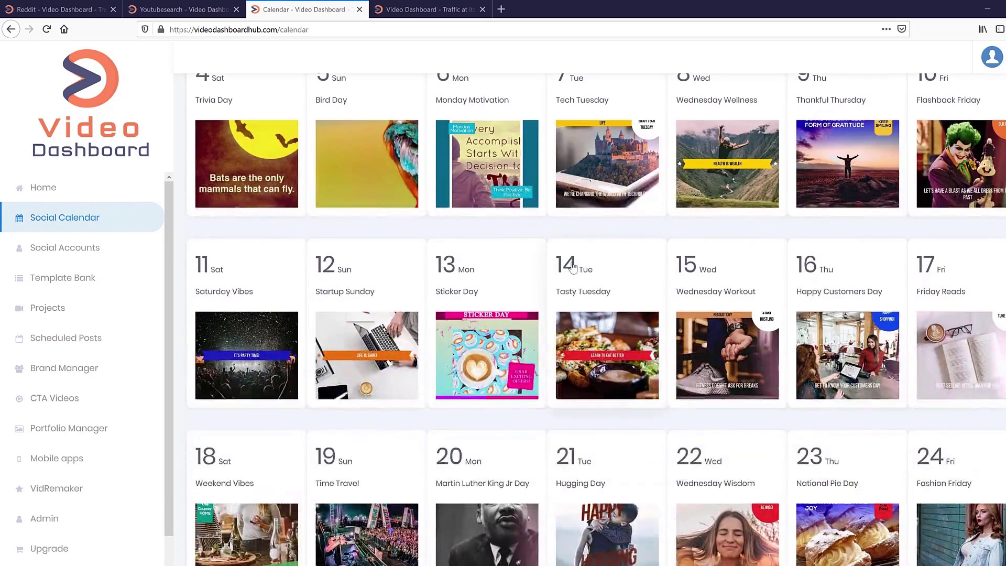
scroll(573, 266, down, 4)
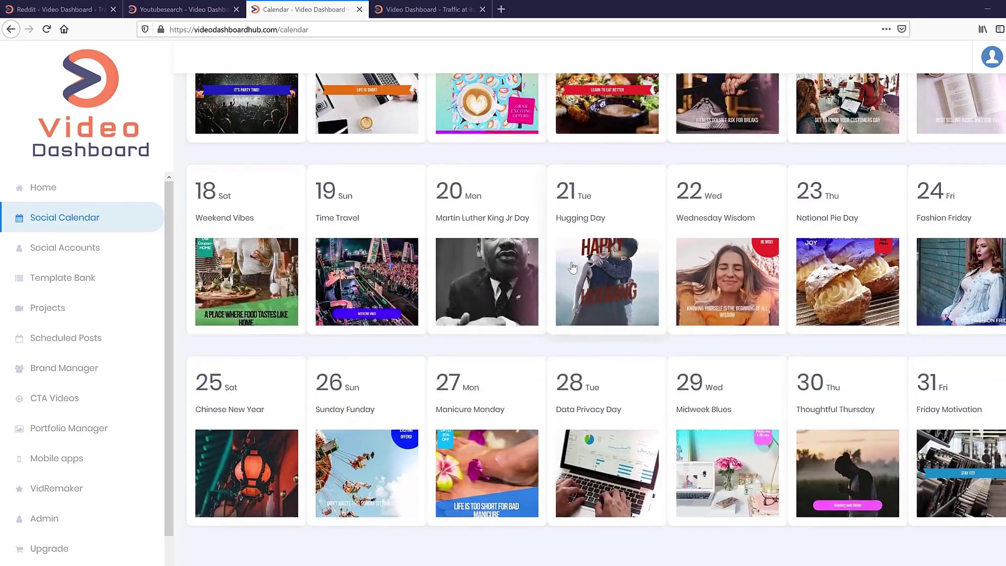
scroll(573, 265, up, 4)
scroll(573, 255, up, 2)
scroll(573, 255, down, 3)
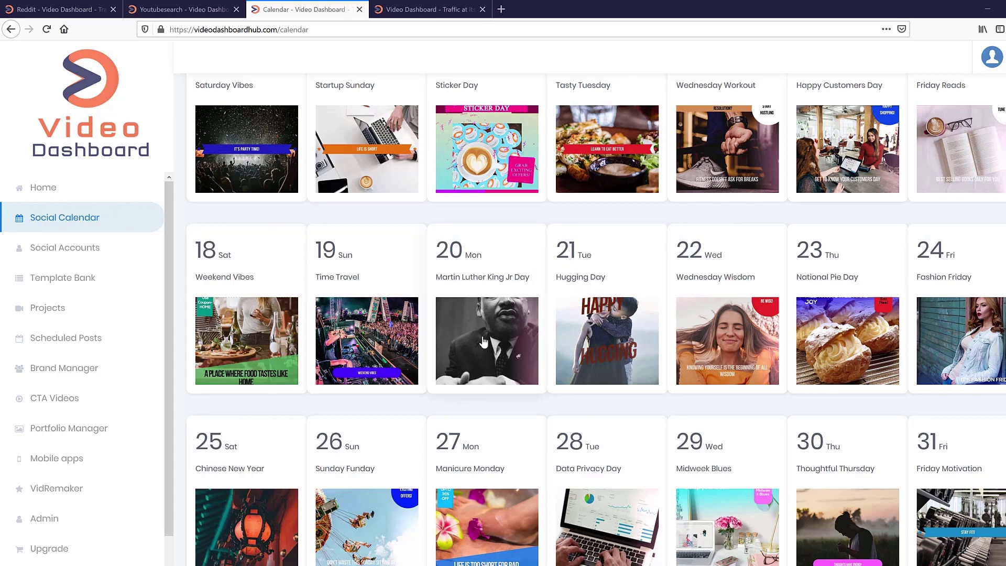
scroll(501, 310, down, 2)
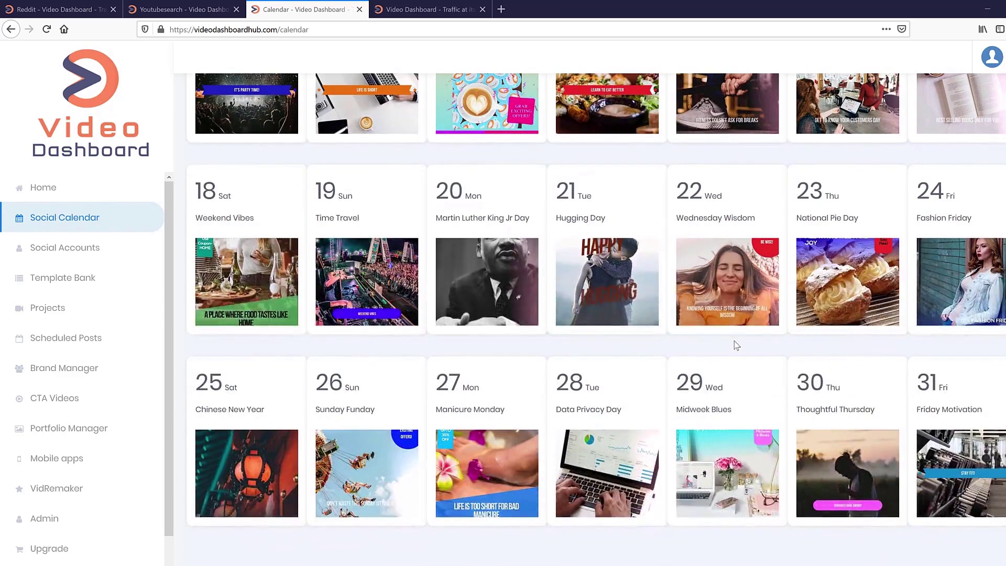
scroll(734, 343, up, 10)
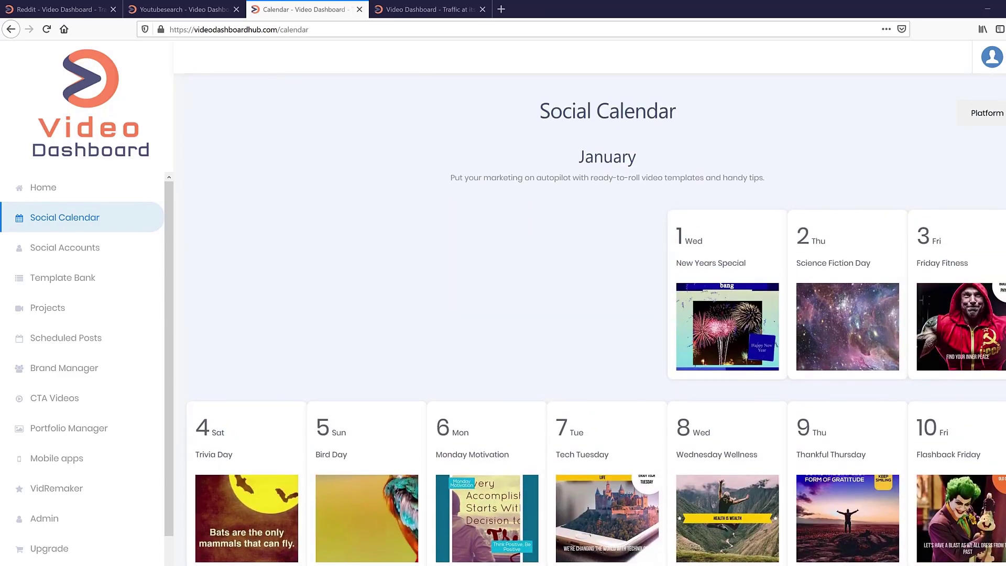
key(Right)
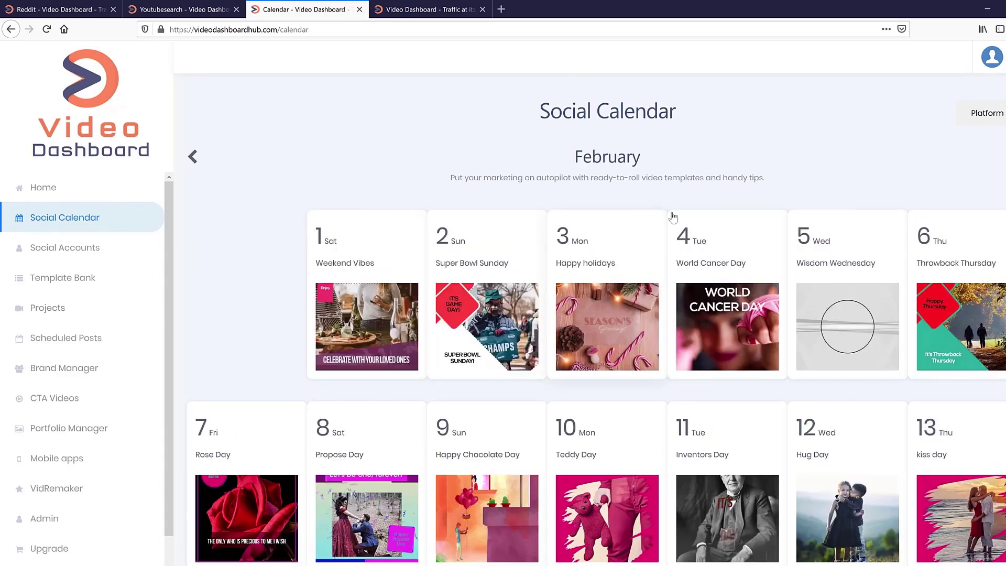
scroll(744, 242, down, 2)
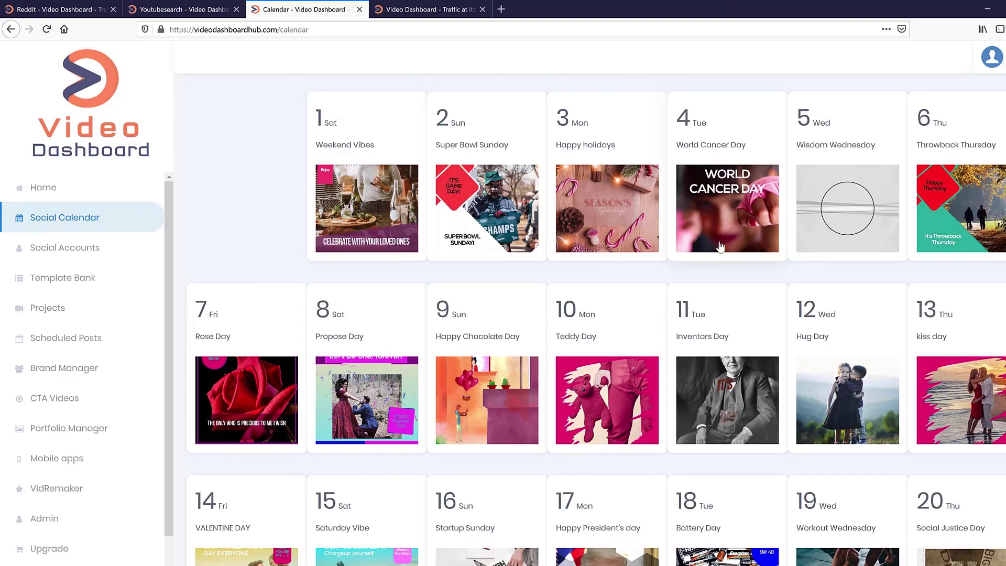
scroll(667, 272, down, 10)
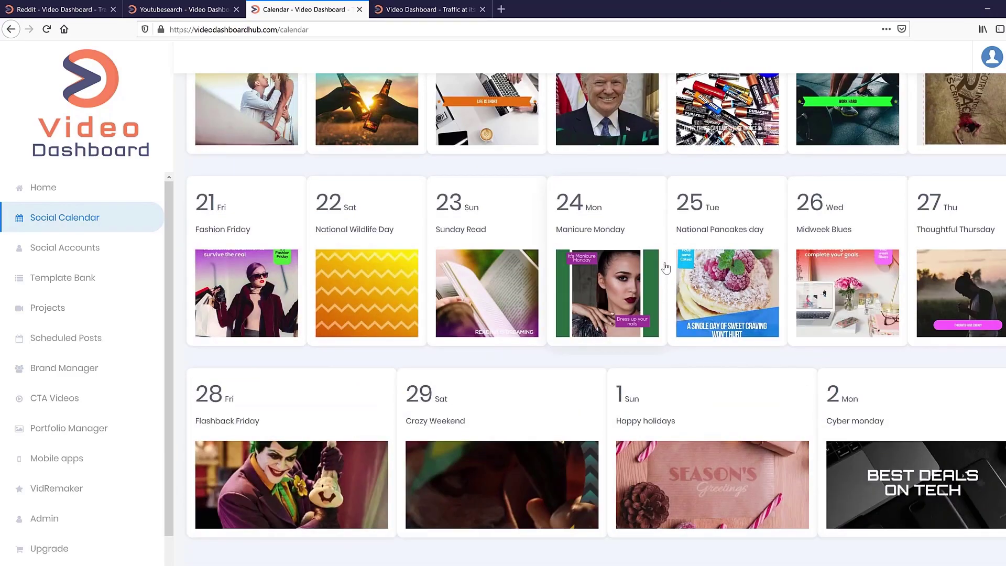
scroll(668, 264, up, 12)
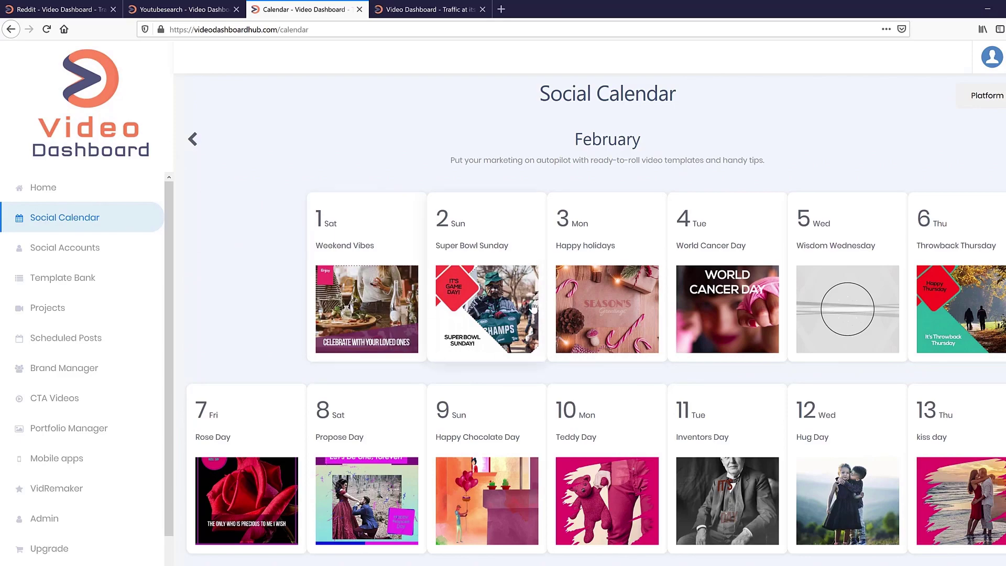
scroll(534, 306, down, 5)
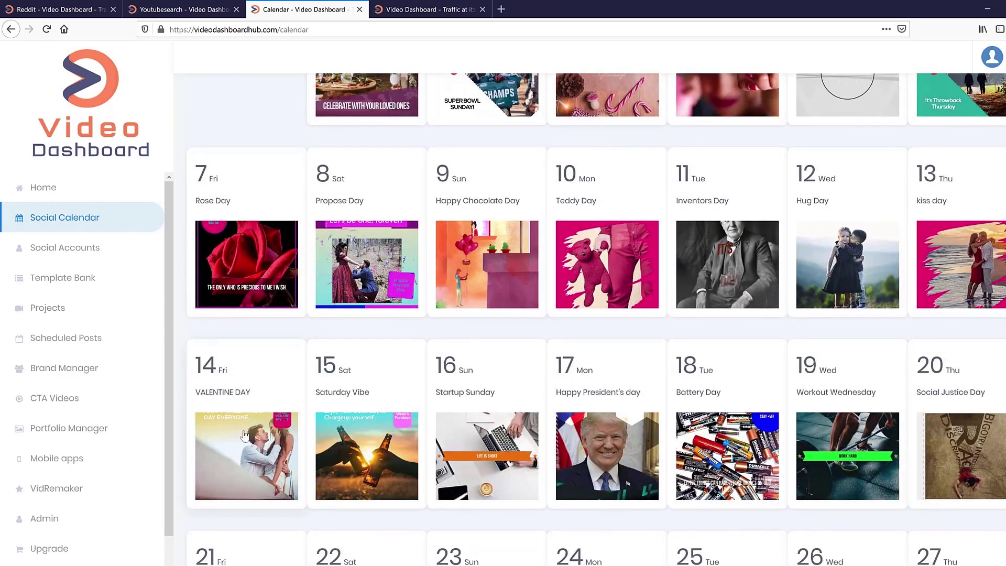
- Preview the VALENTINE DAY template, open it in the editor, then go back to the calendar
click(244, 434)
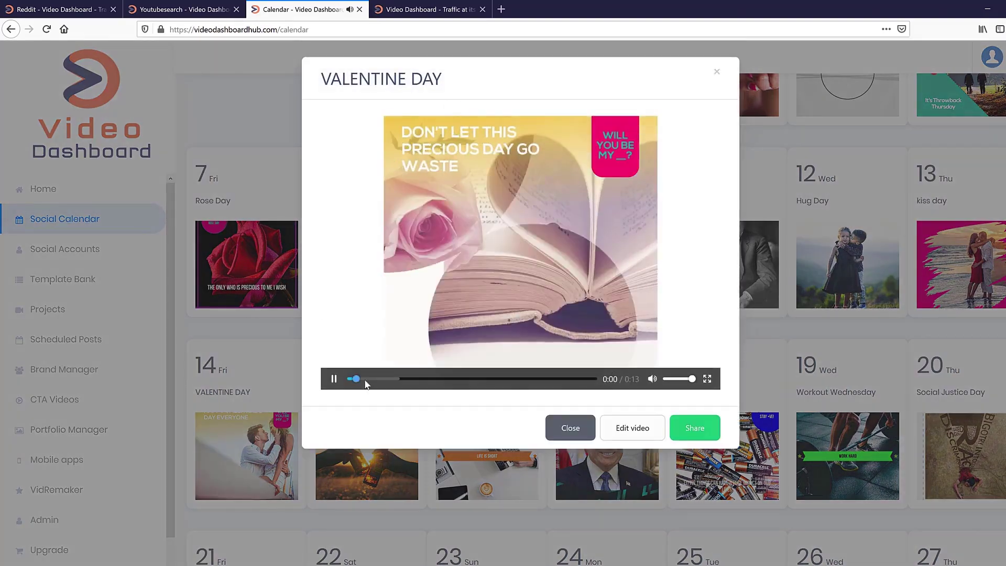
click(765, 388)
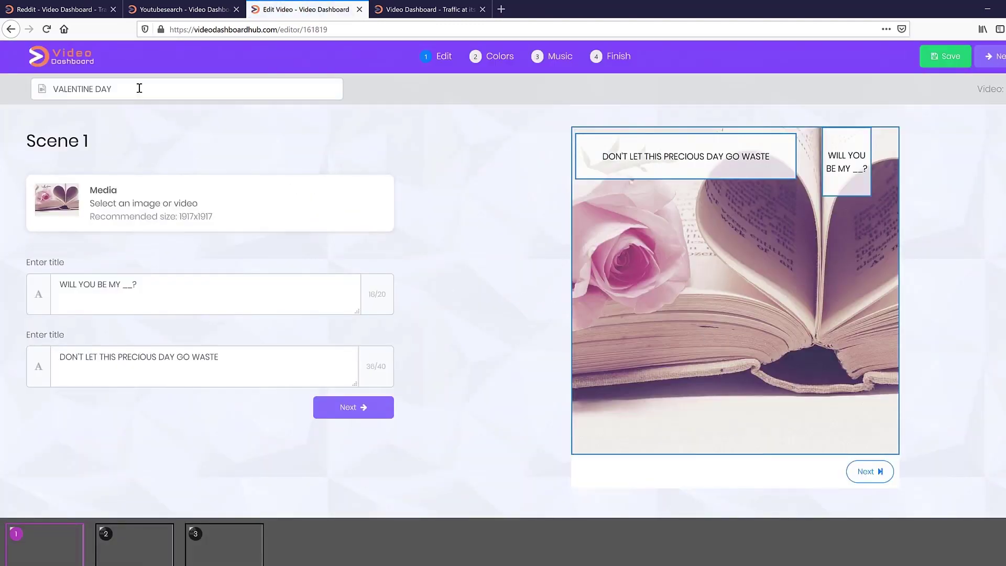
click(12, 30)
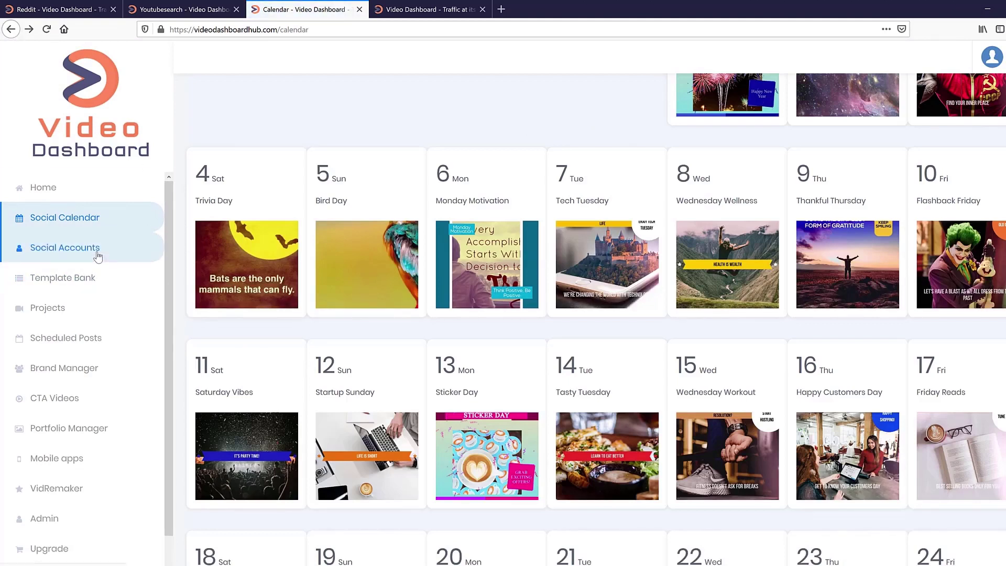
click(83, 282)
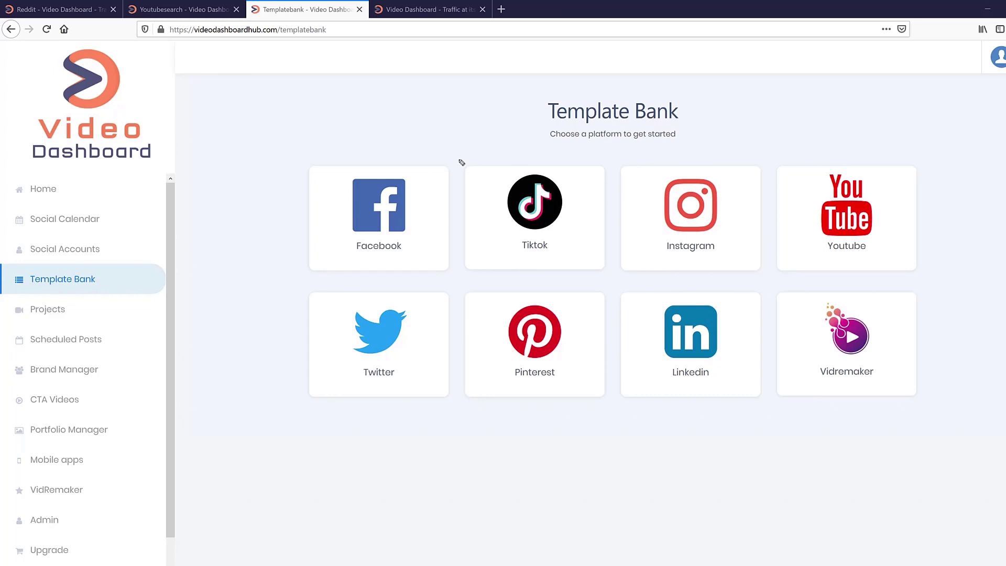
mouse_move(488, 266)
mouse_down()
mouse_move(528, 281)
mouse_move(597, 196)
mouse_move(482, 182)
mouse_move(500, 266)
mouse_up()
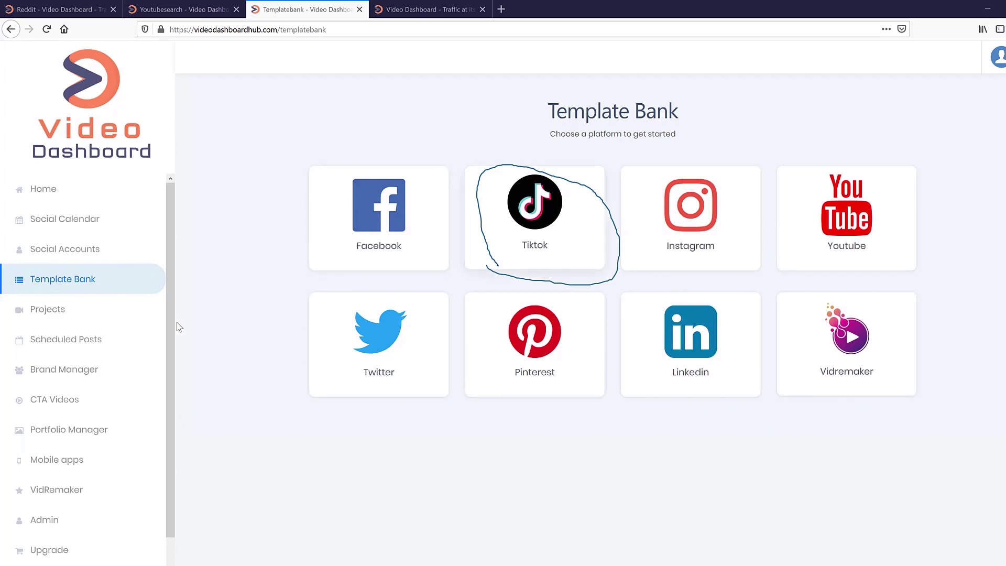
- Browse the Tiktok template collection, including Love Life Goal, Model and Camera Man, then go back
click(534, 223)
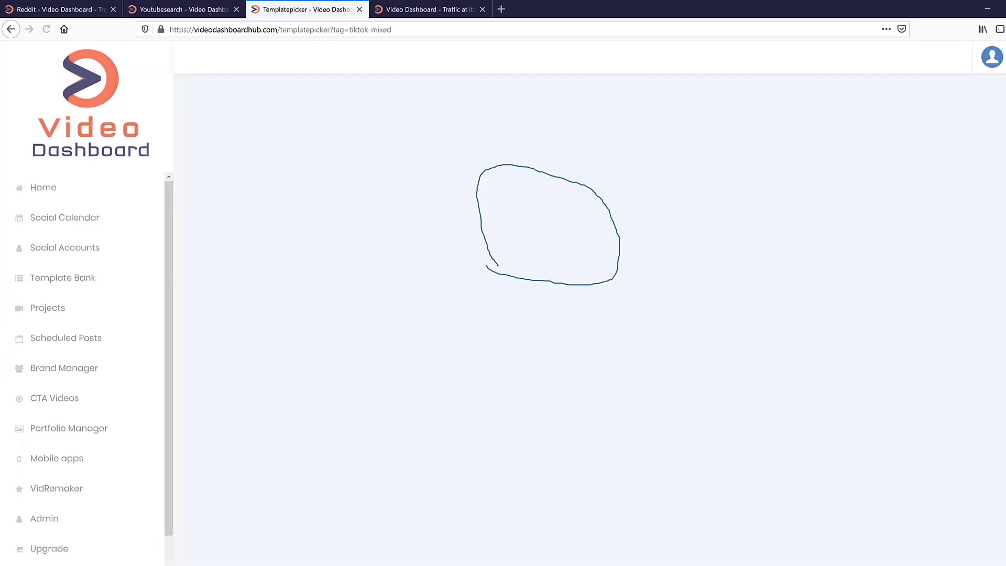
scroll(599, 344, down, 2)
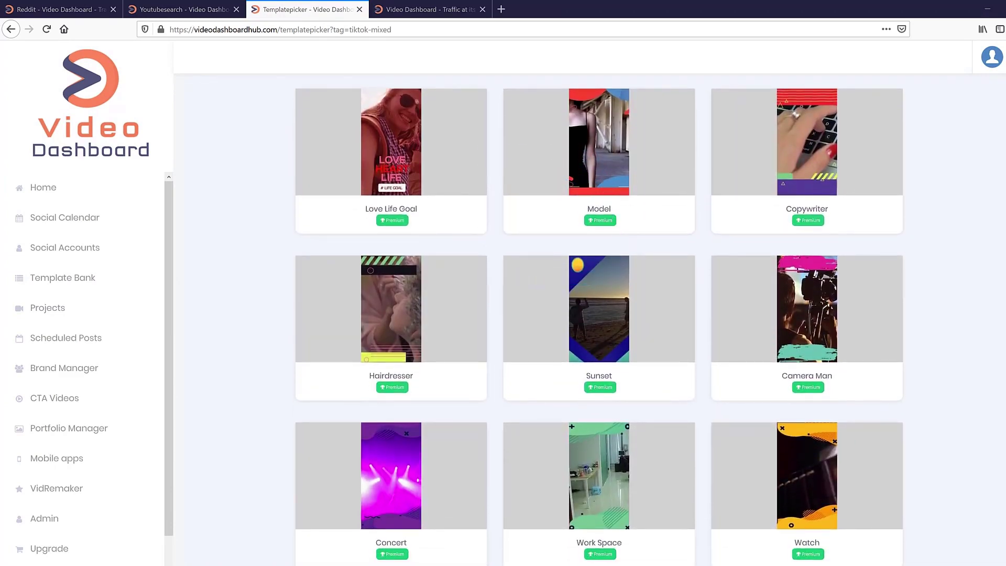
scroll(882, 213, down, 7)
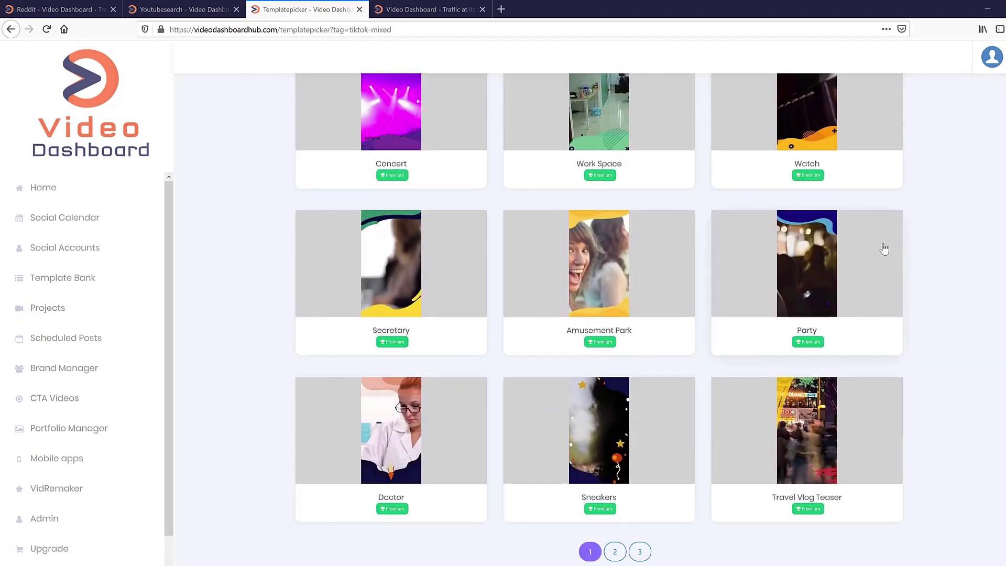
scroll(884, 248, up, 7)
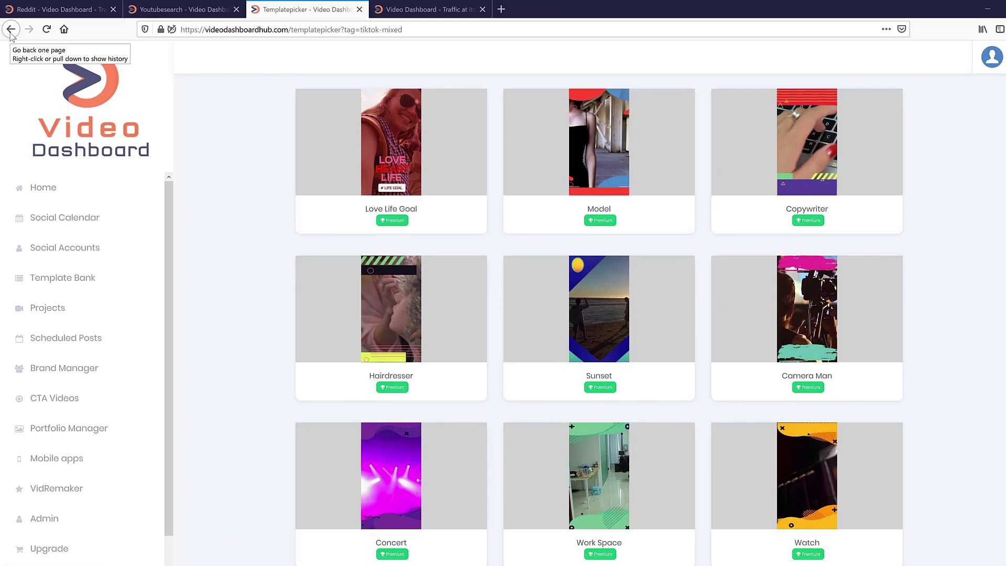
click(12, 29)
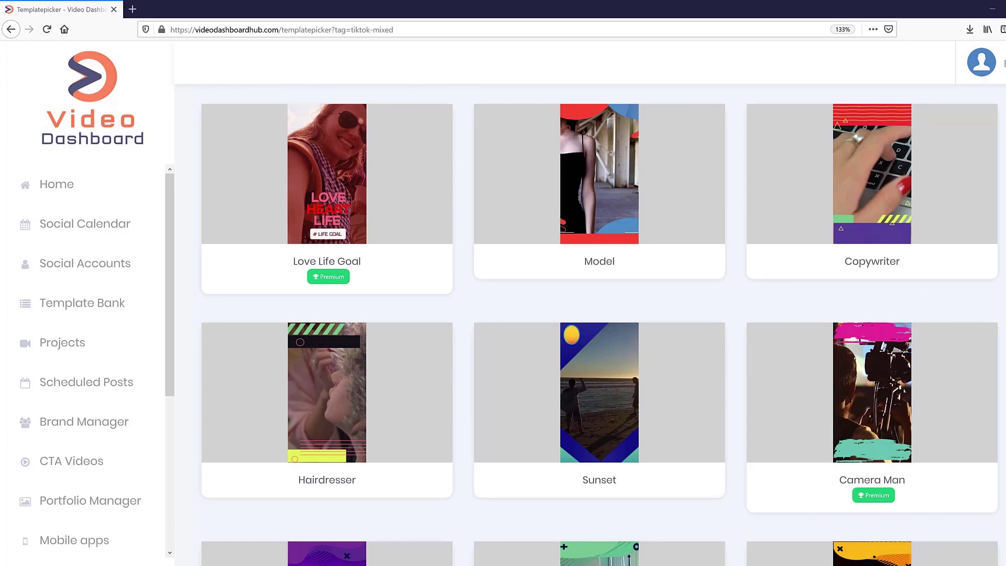
- Start a new post in Scheduled Posts, upload the 'Great News' video, and continue to sharing
click(107, 384)
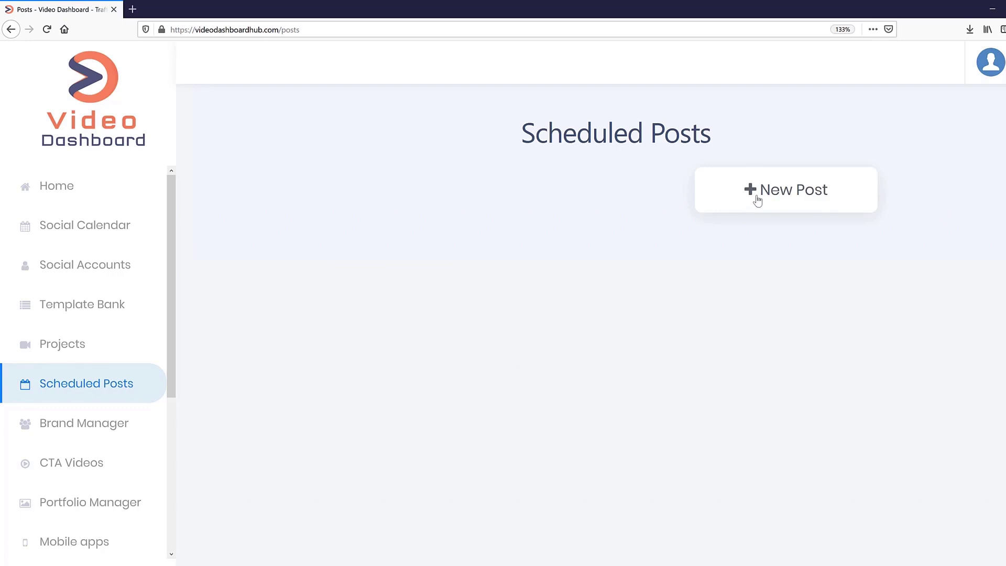
click(757, 199)
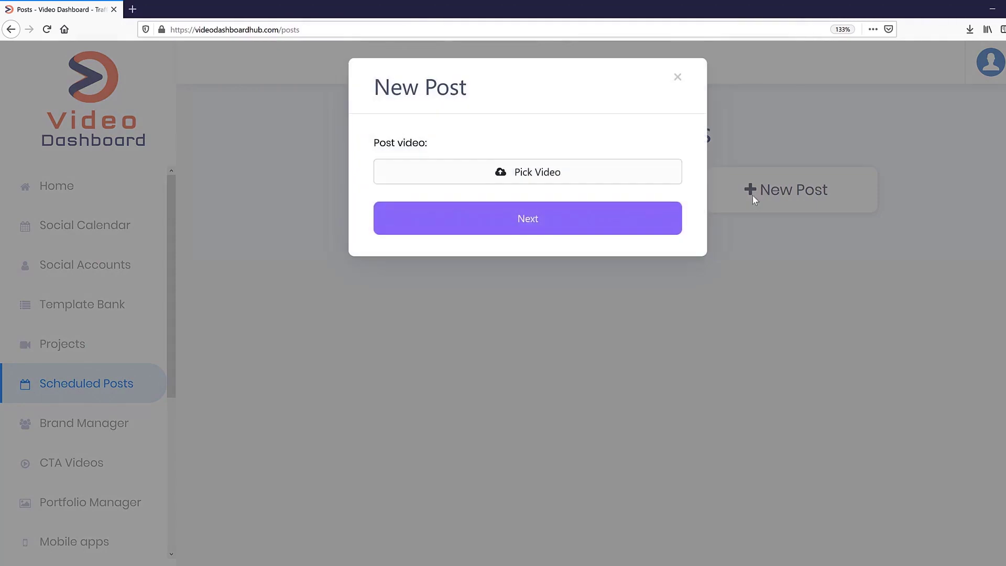
click(566, 180)
double_click(278, 107)
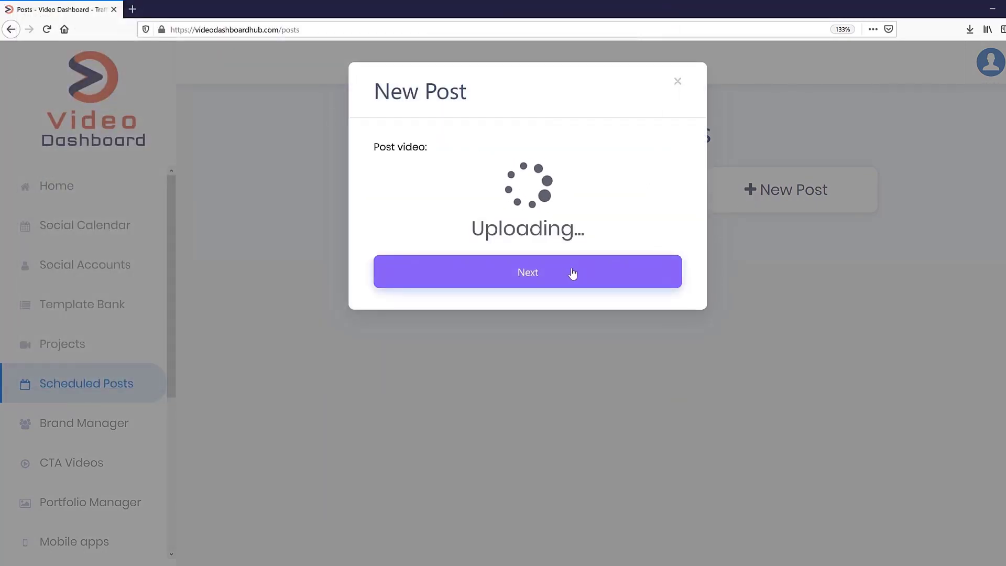
click(547, 295)
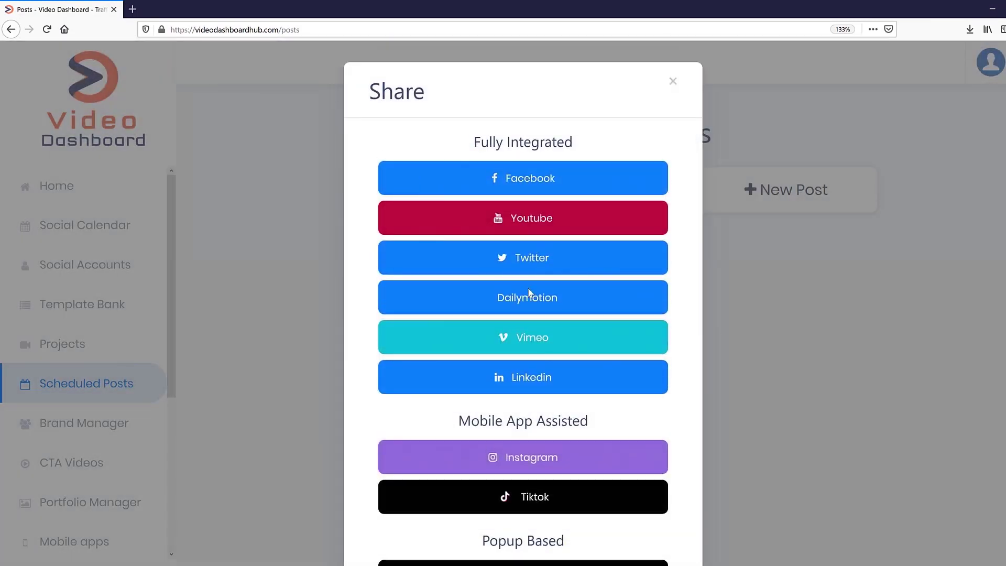
- Point out the Fully Integrated and Popup Based platform groups in the Share dialog, scrolling the list
mouse_move(488, 141)
mouse_down()
mouse_move(608, 150)
mouse_move(476, 135)
mouse_up()
click(609, 150)
click(485, 131)
scroll(681, 434, down, 3)
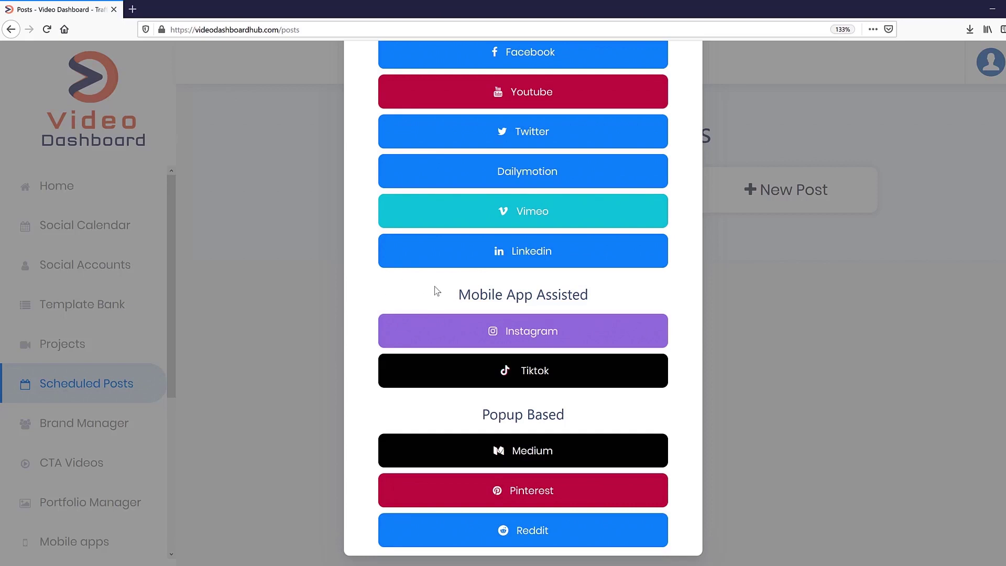
drag(479, 414, 631, 406)
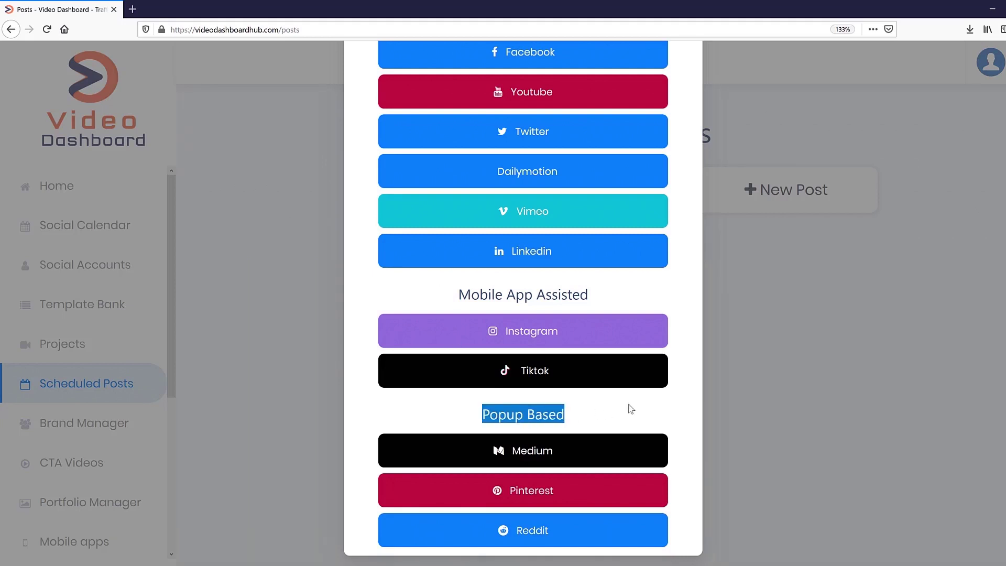
scroll(577, 440, up, 3)
click(601, 430)
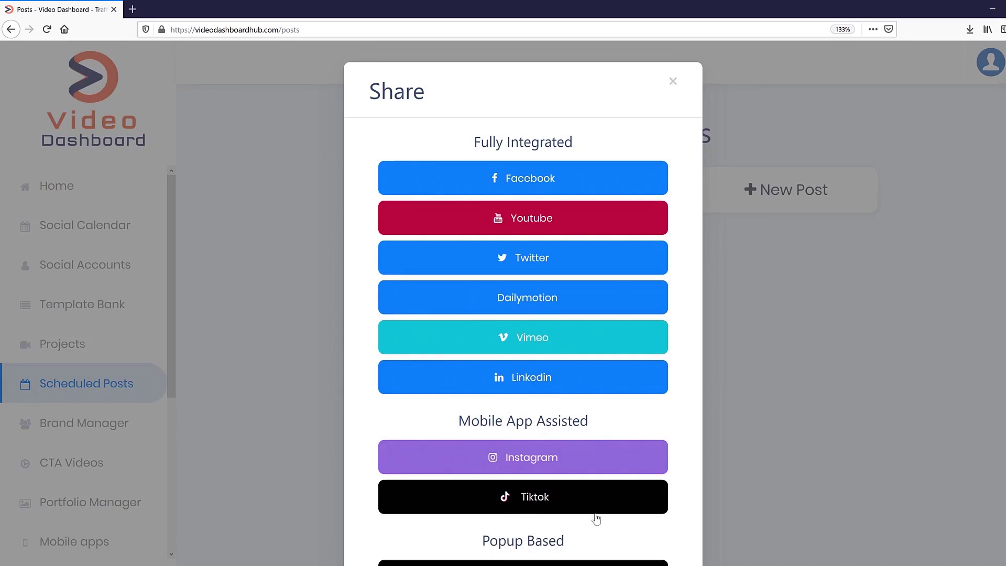
- Choose TikTok as the share platform and annotate its account dropdown and Schedule option
click(537, 502)
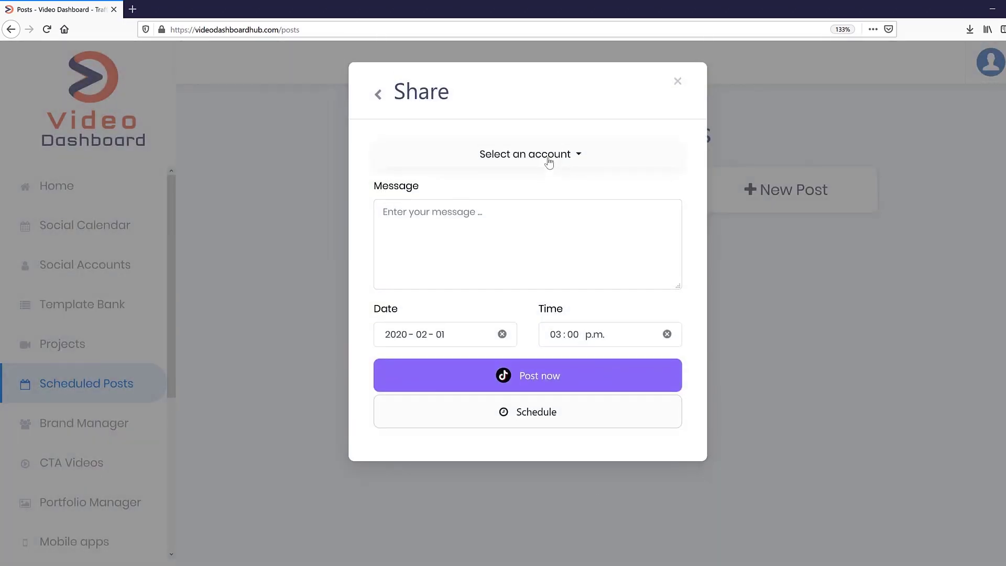
mouse_move(483, 140)
mouse_down()
mouse_move(600, 128)
mouse_move(462, 167)
mouse_move(504, 115)
mouse_up()
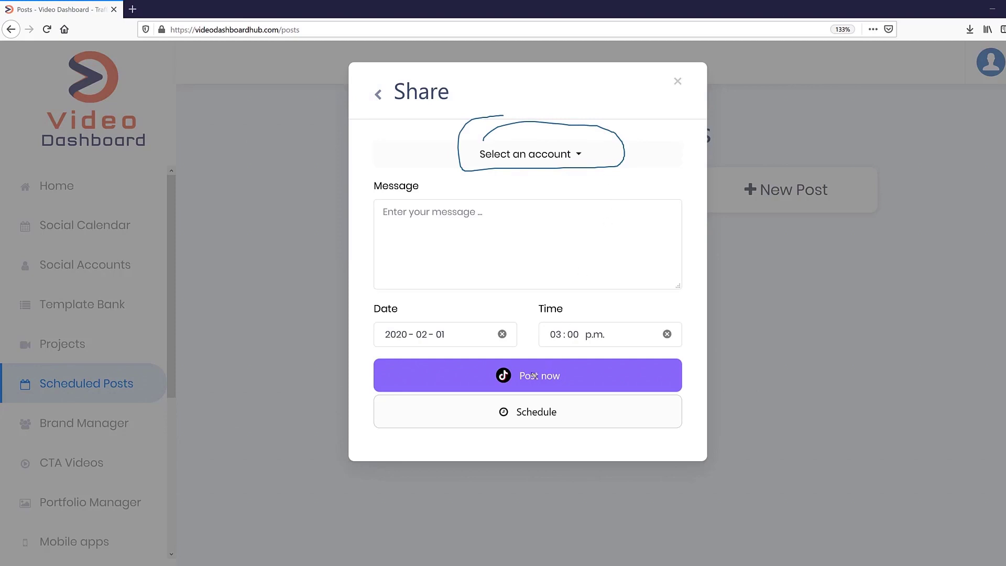
mouse_move(529, 459)
mouse_down()
mouse_move(530, 427)
mouse_move(525, 437)
mouse_up()
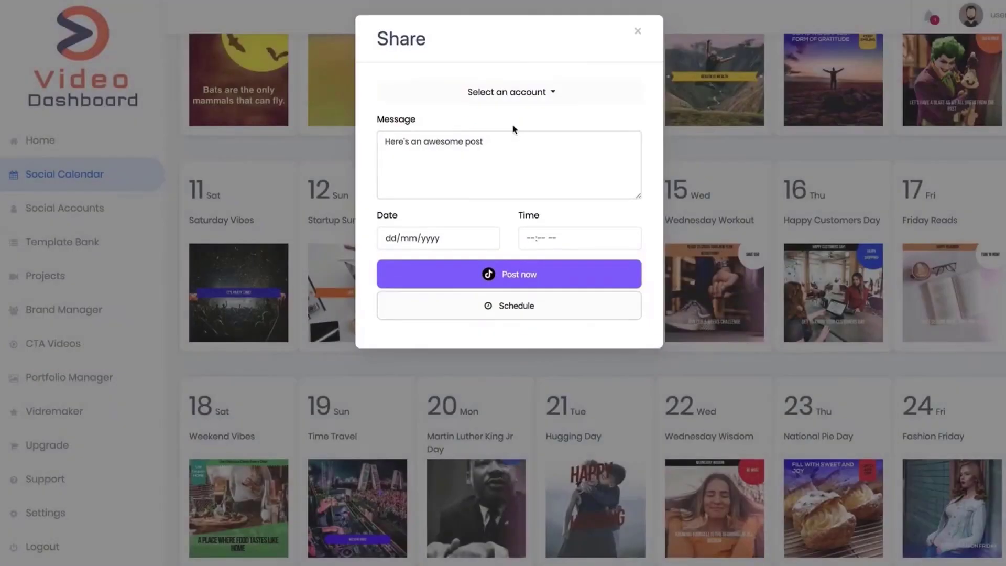
- Select the TikTok account, write the message 'Happy sticker day', and bring up the mirrored phone screen
click(507, 99)
click(502, 124)
click(467, 164)
text(Happy sti)
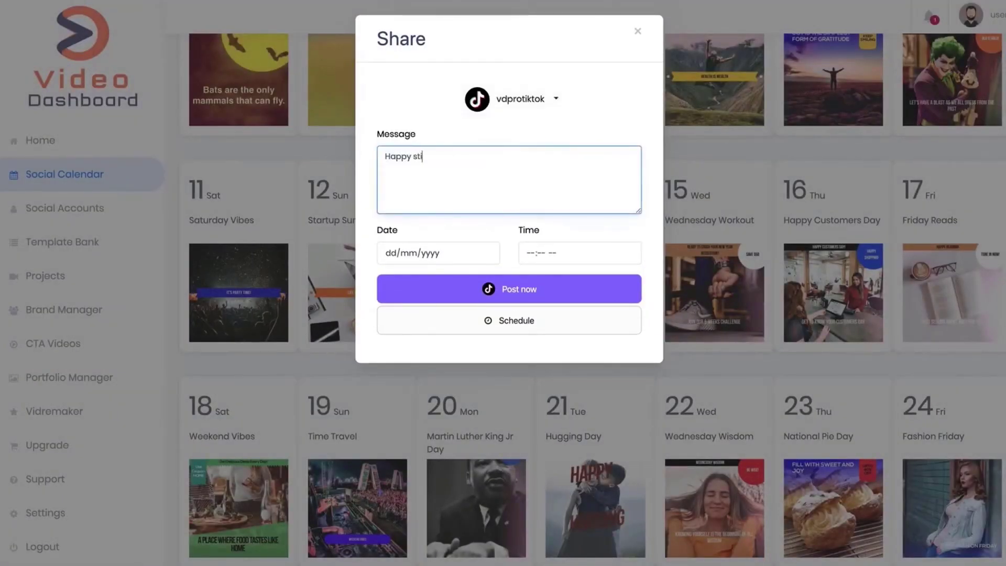
text(cker day)
key(super+Tab)
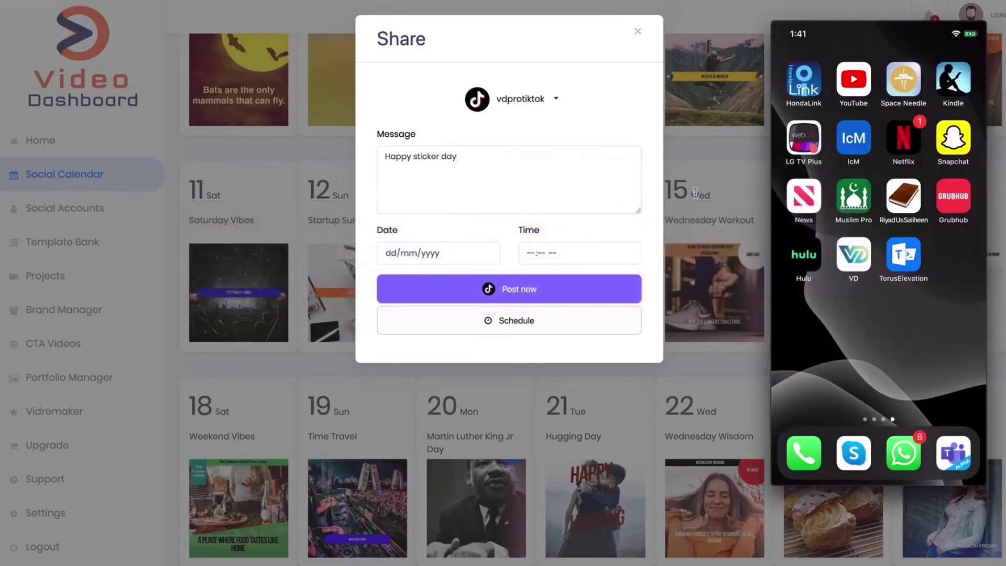
- Publish the Happy sticker day post to TikTok immediately with Post now
click(571, 293)
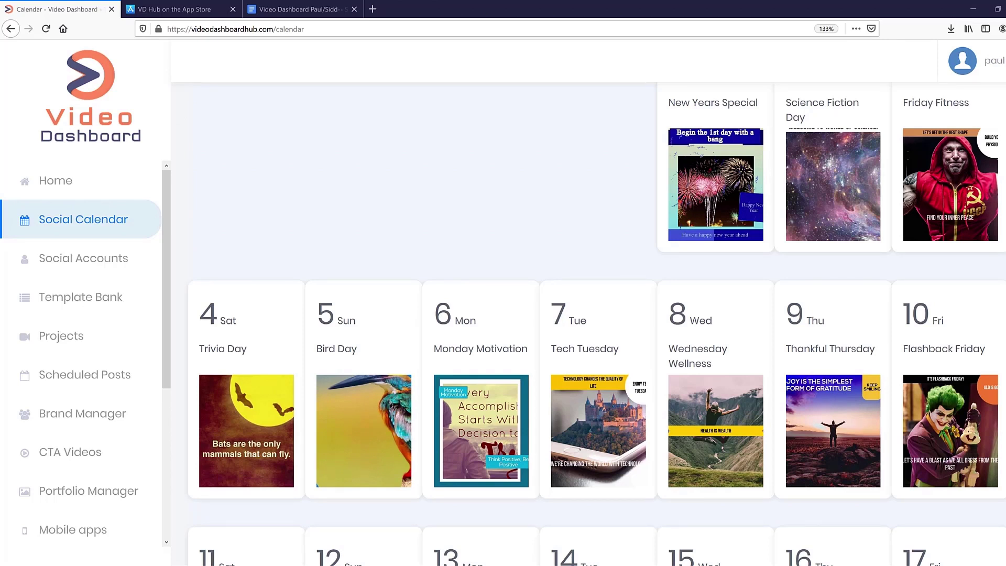
mouse_move(180, 397)
mouse_down()
mouse_move(180, 450)
mouse_move(128, 522)
mouse_move(103, 507)
mouse_up()
drag(131, 539, 29, 543)
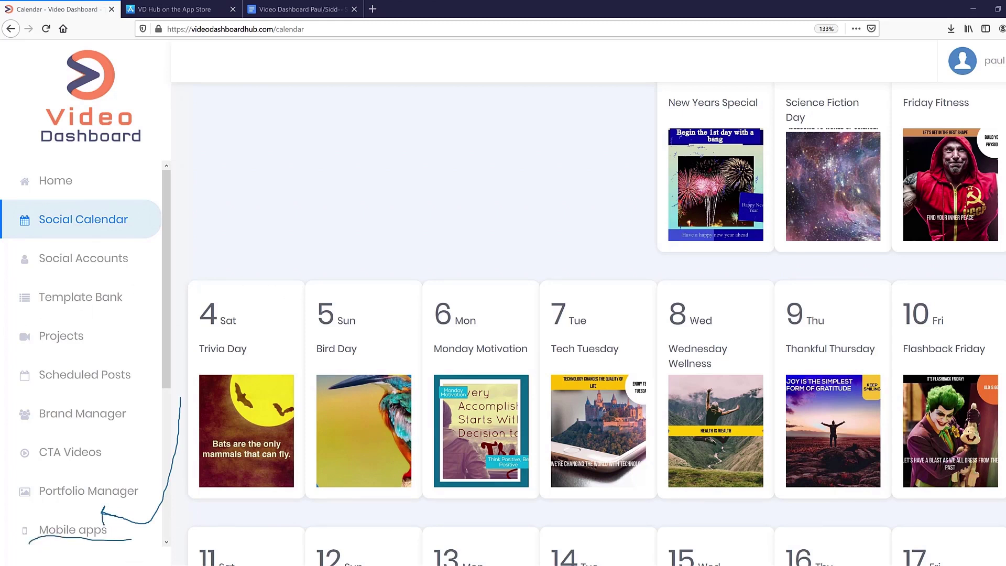
key(Escape)
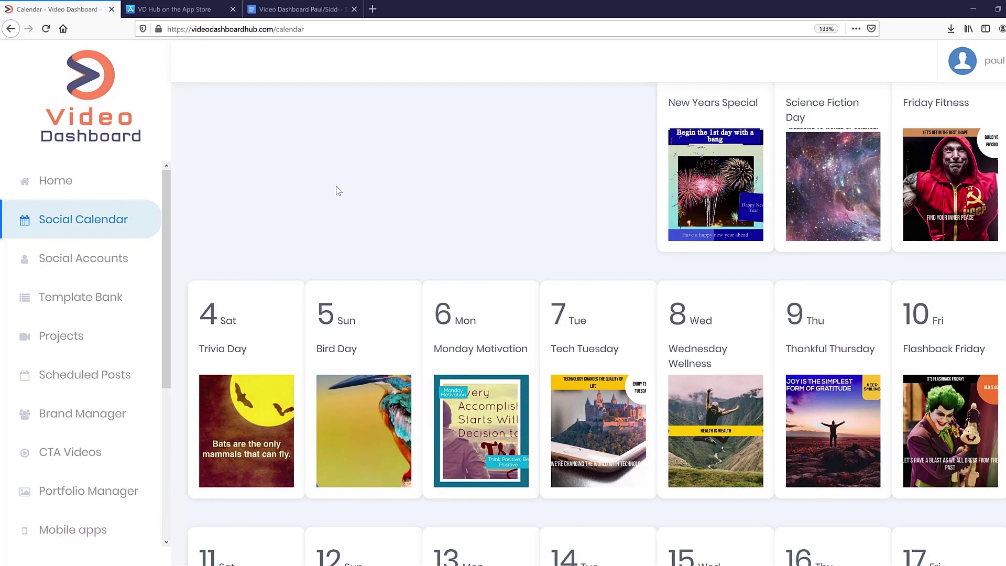